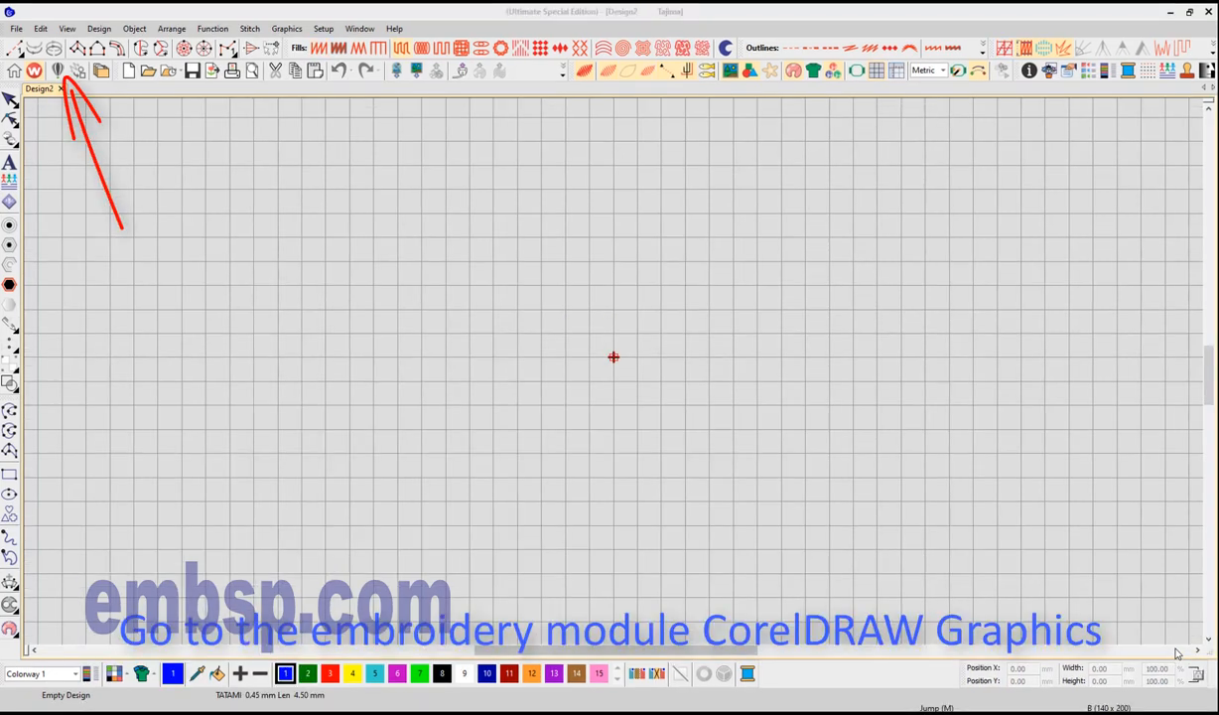
Step: Switch to the CorelDRAW Graphics mode and choose the picture 1.jpg for import
click(56, 74)
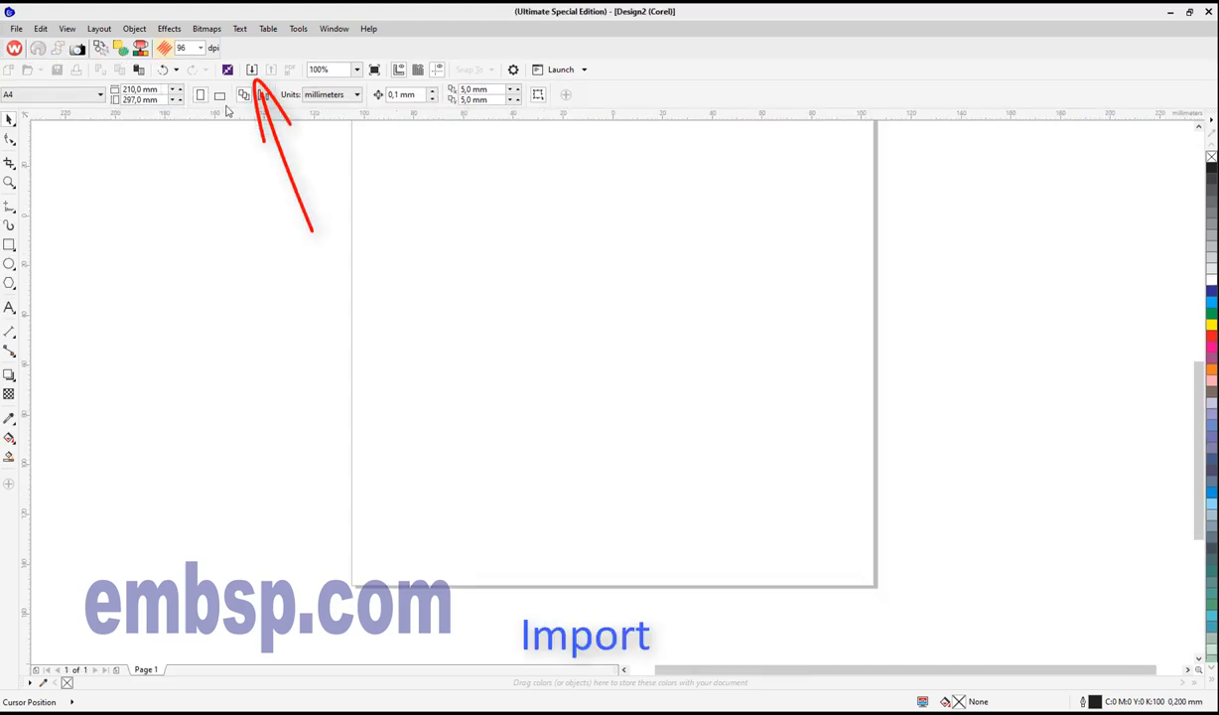
click(251, 70)
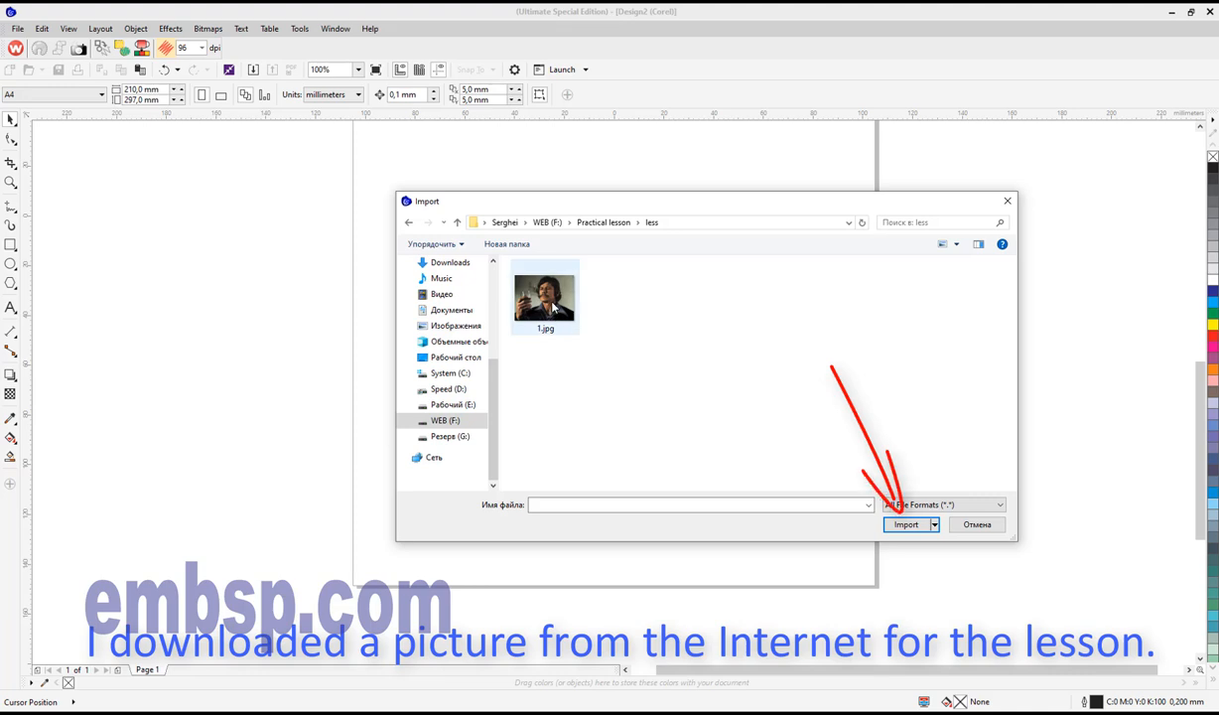
click(907, 524)
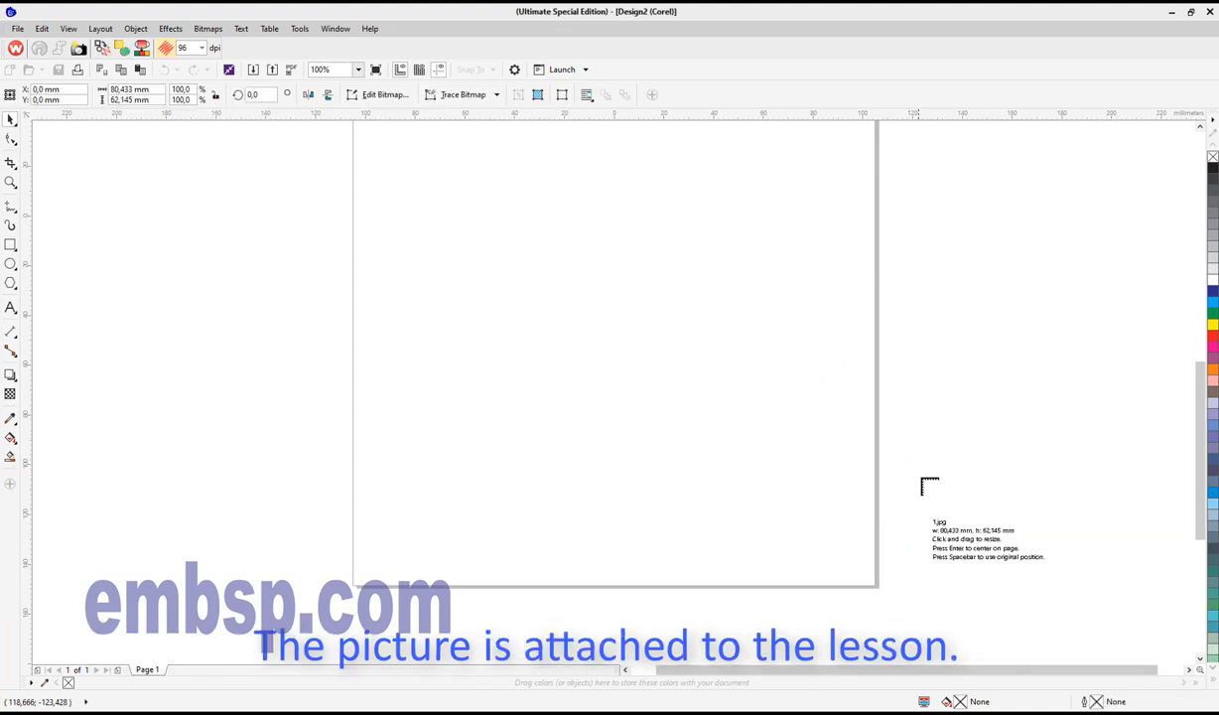
Step: Place the imported picture at the page's left edge and enlarge it proportionally to about 239 × 184 mm
click(355, 147)
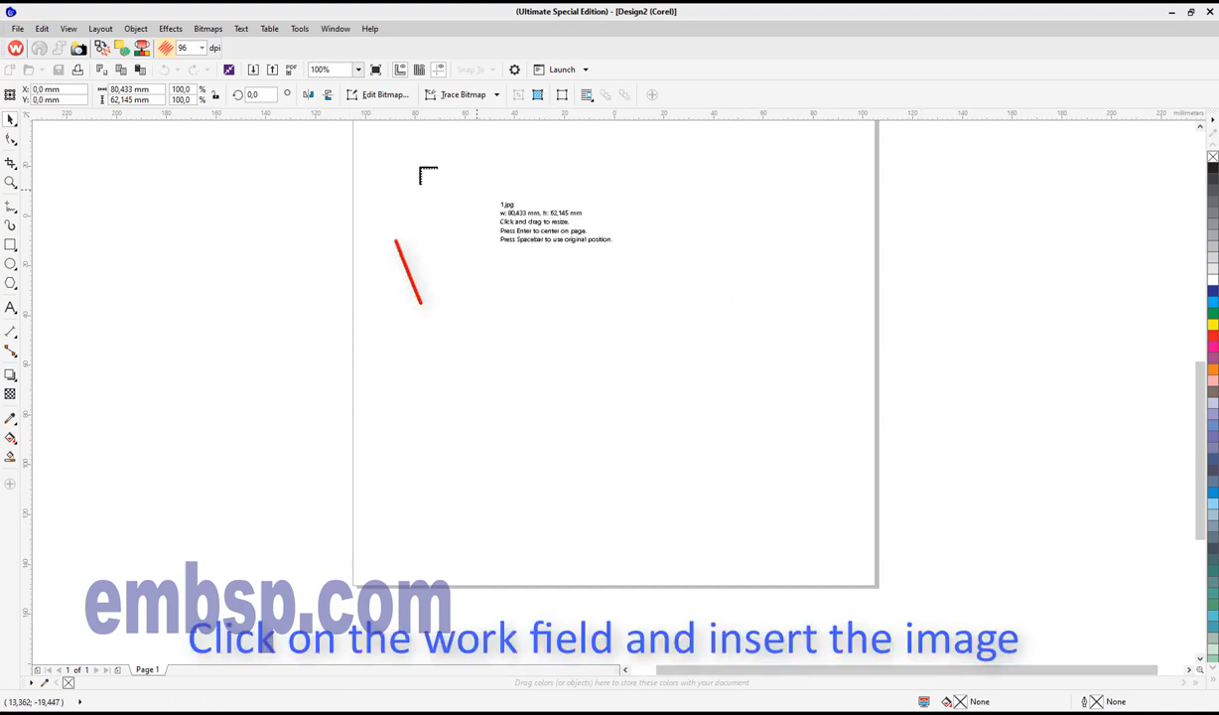
click(355, 149)
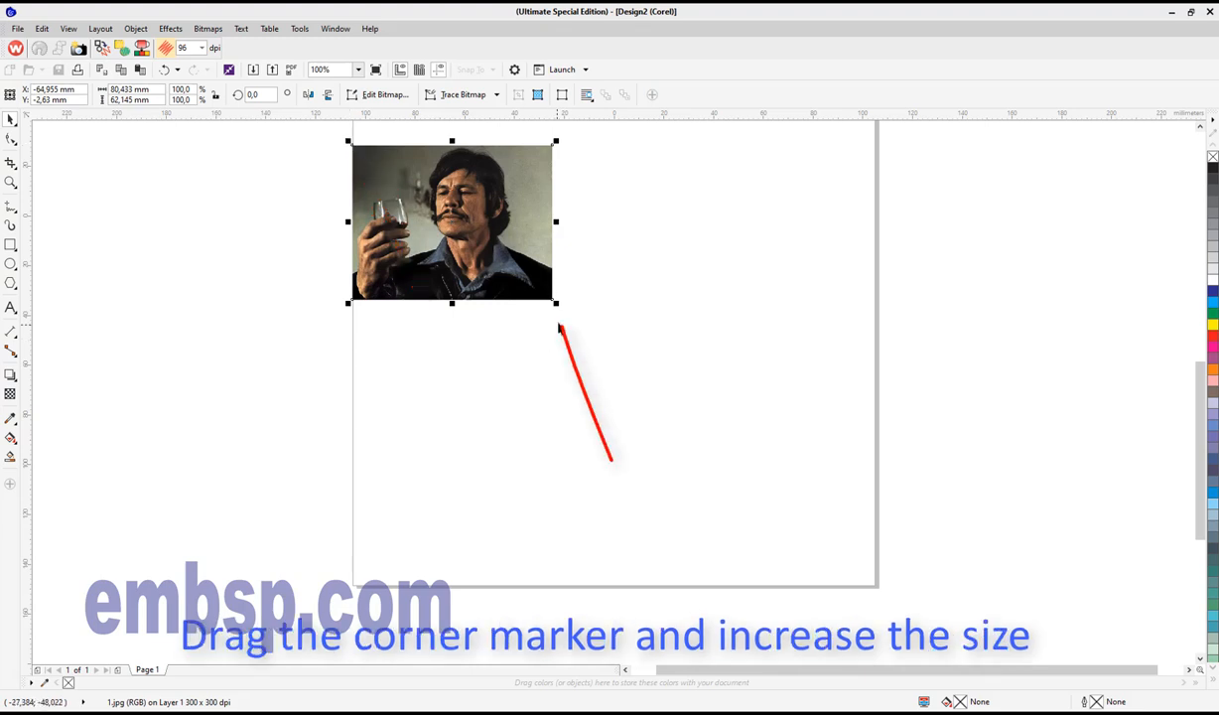
drag(557, 304, 956, 613)
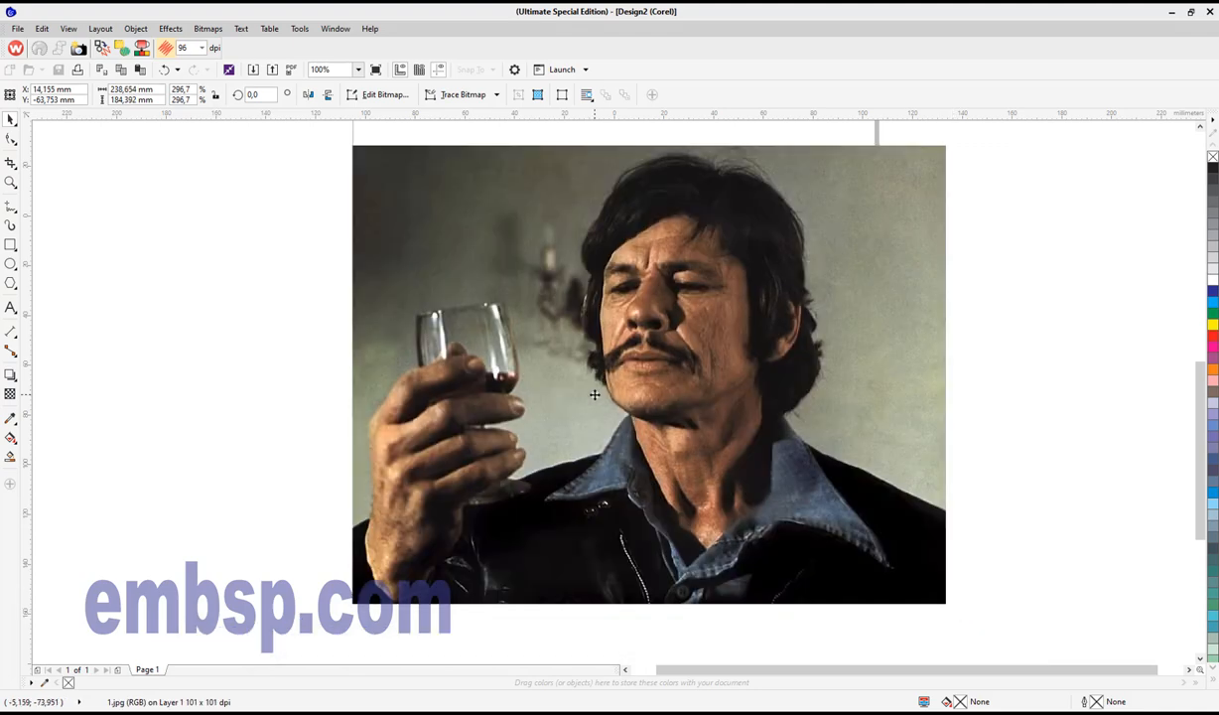
Step: Start a B-Spline outline at the shirt collar's left outer edge and trace it up to the chin and along the jaw
scroll(593, 394, up, 3)
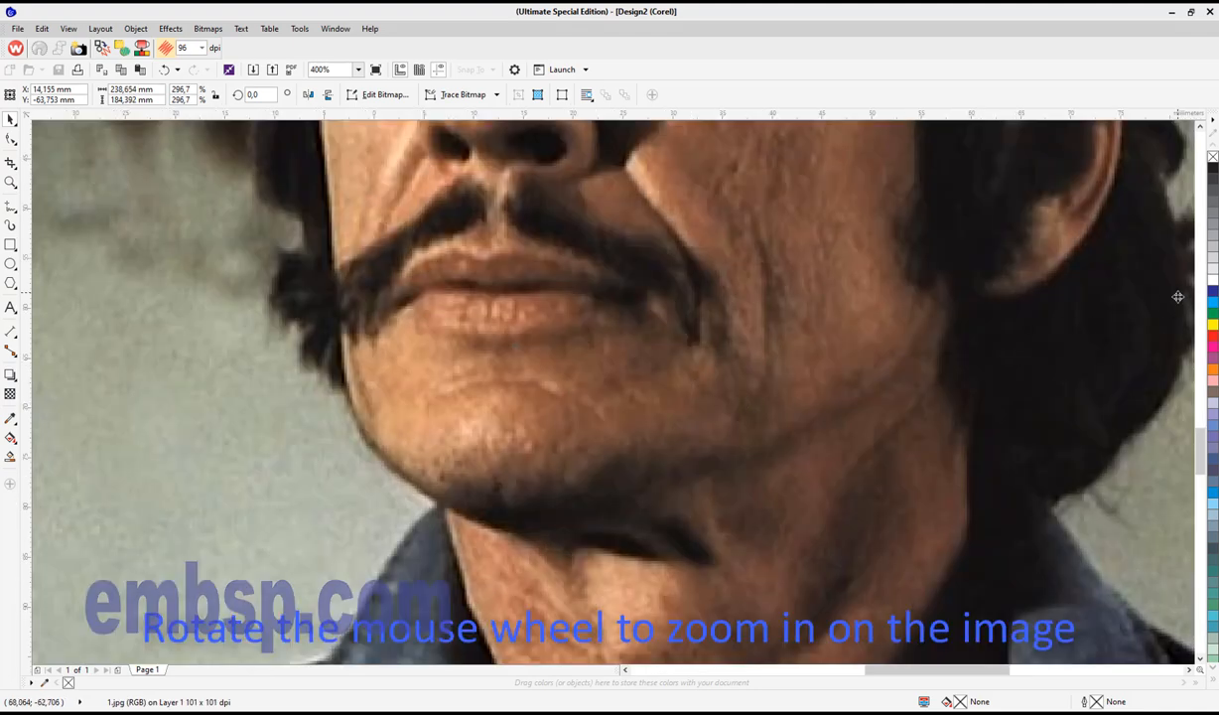
drag(1201, 453, 1203, 463)
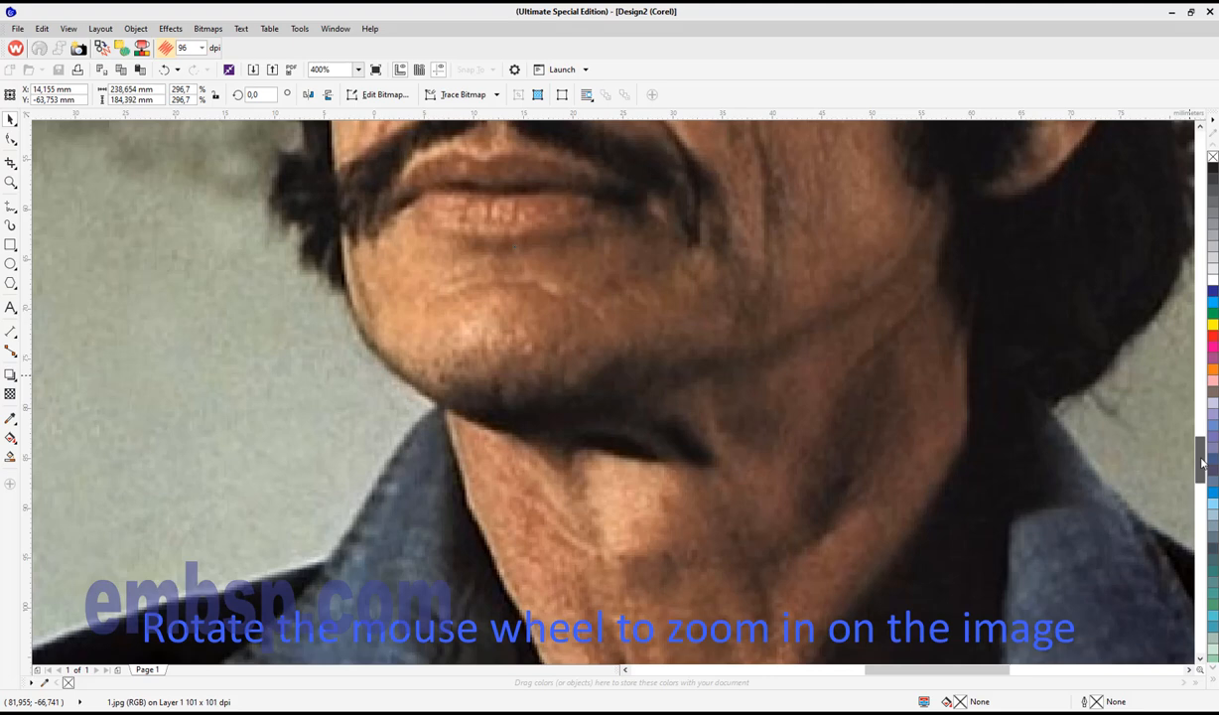
click(9, 206)
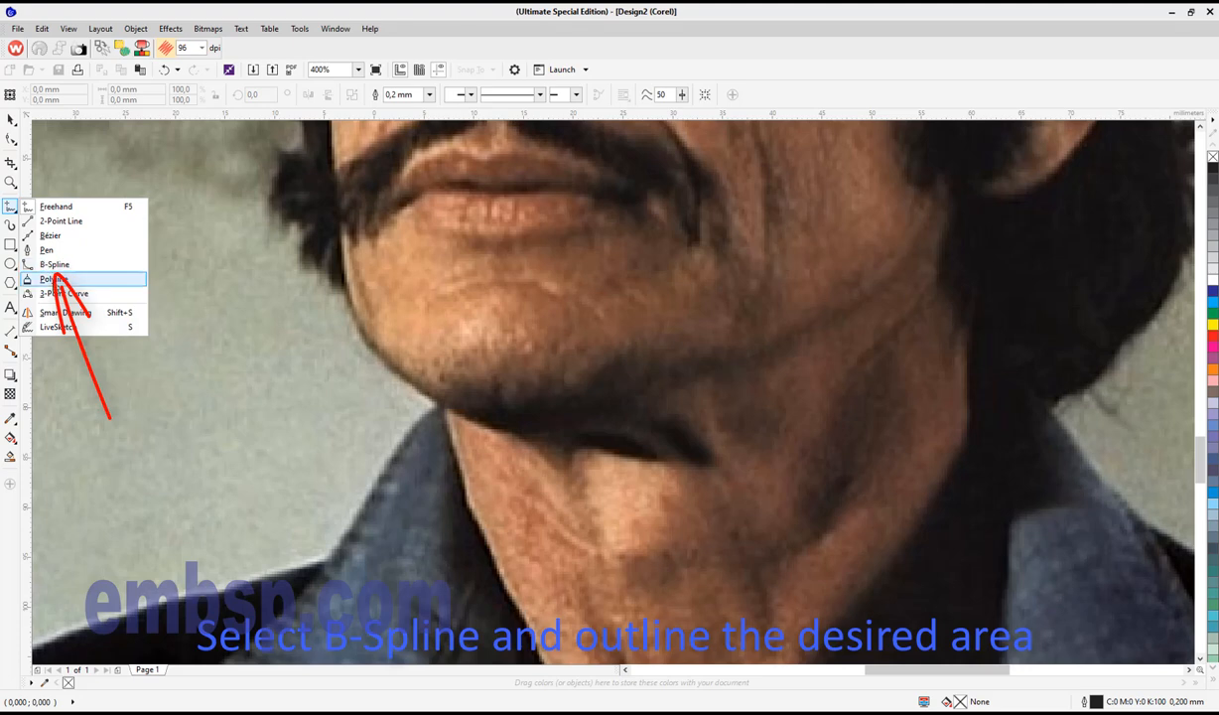
click(55, 264)
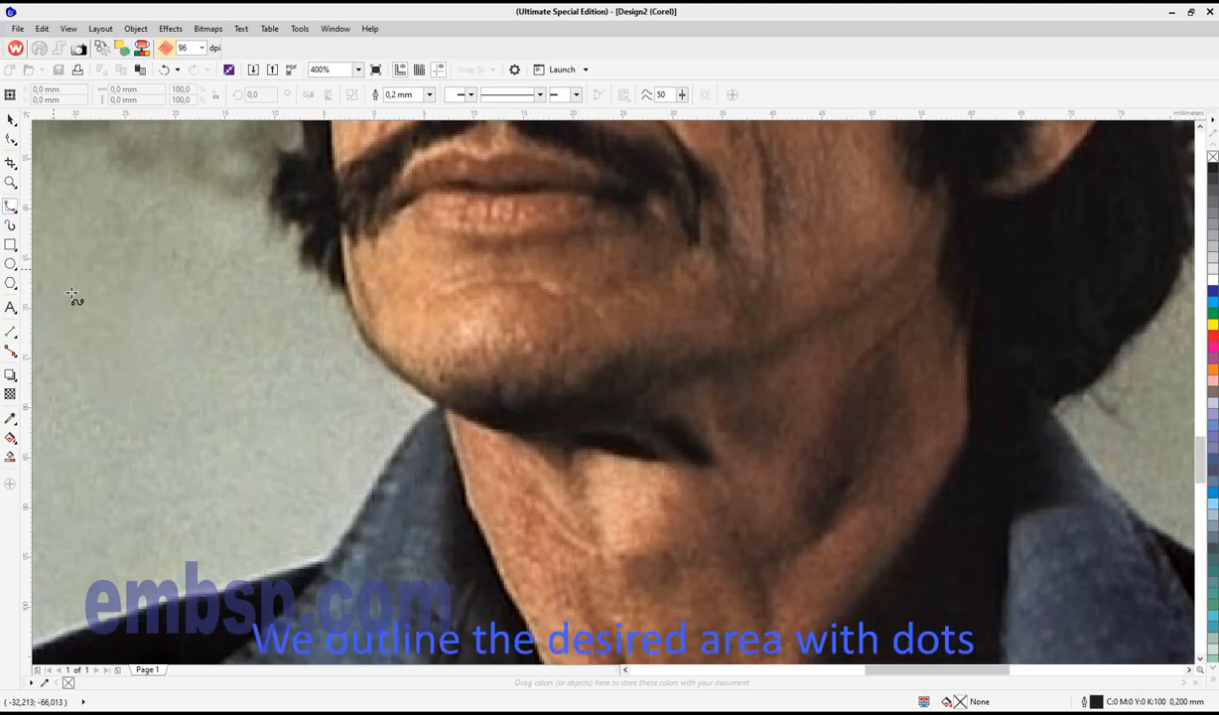
click(329, 555)
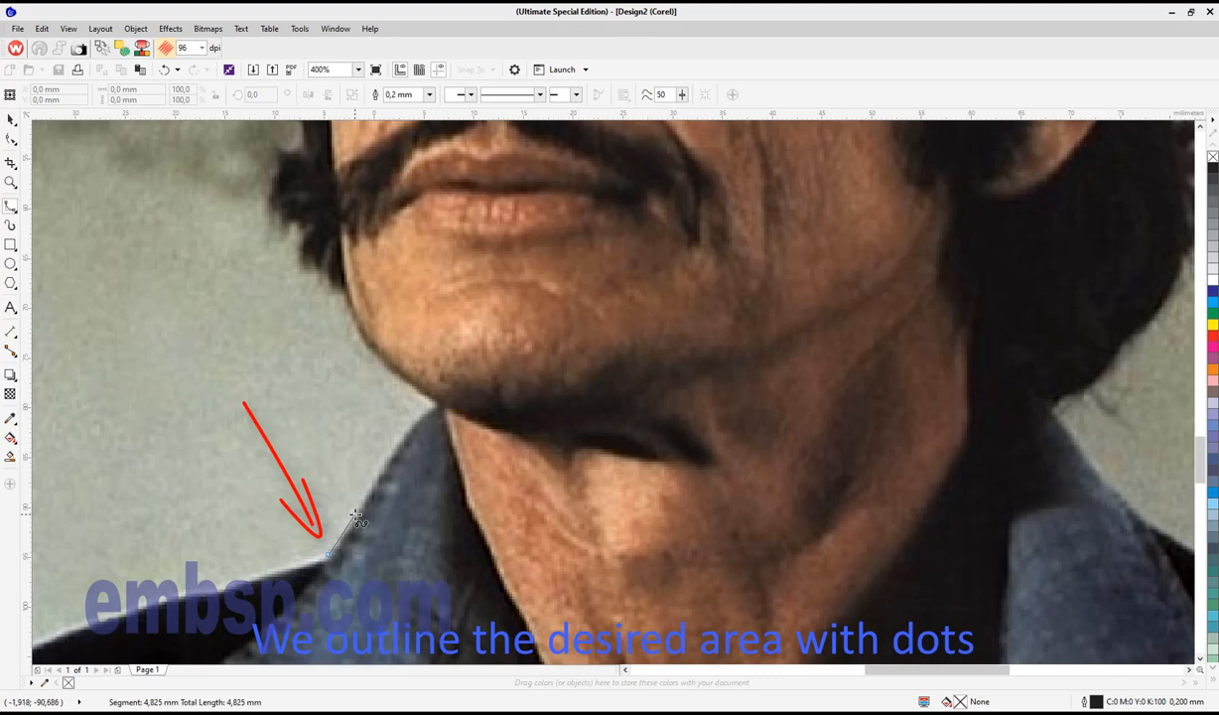
click(357, 511)
click(399, 448)
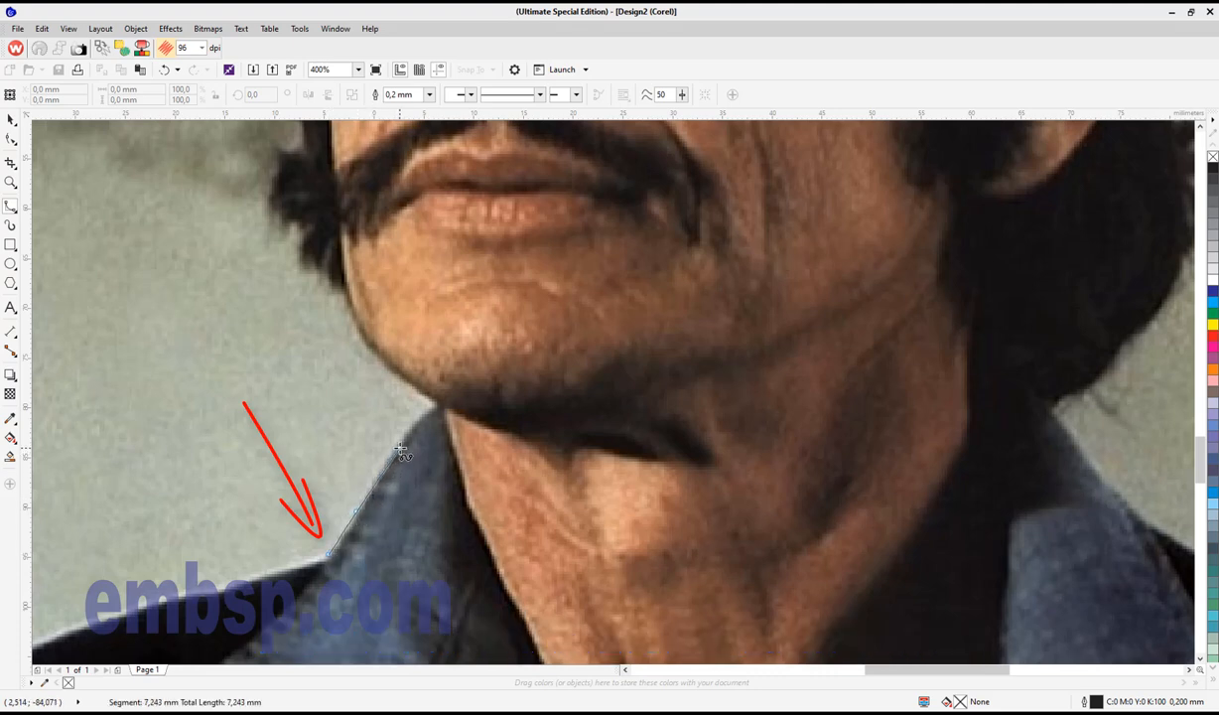
click(419, 419)
click(435, 408)
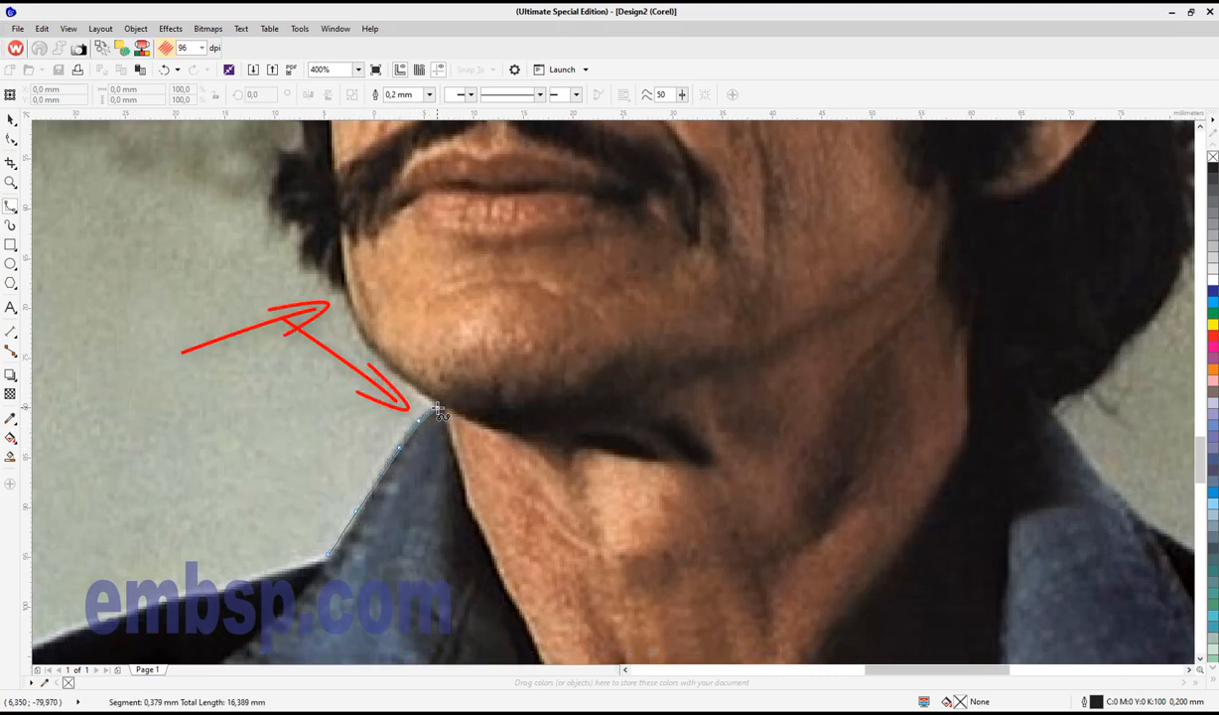
click(381, 362)
click(358, 331)
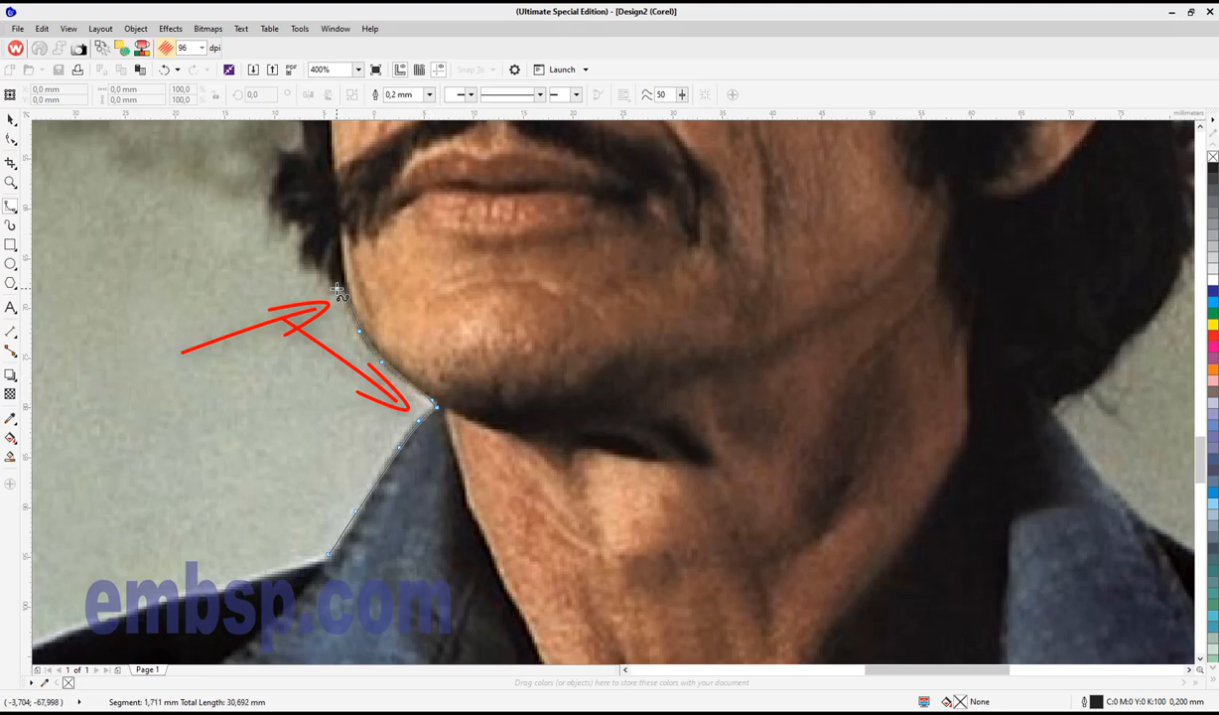
Step: Continue the B-Spline outline around the hair tuft at the left of the mouth
click(311, 273)
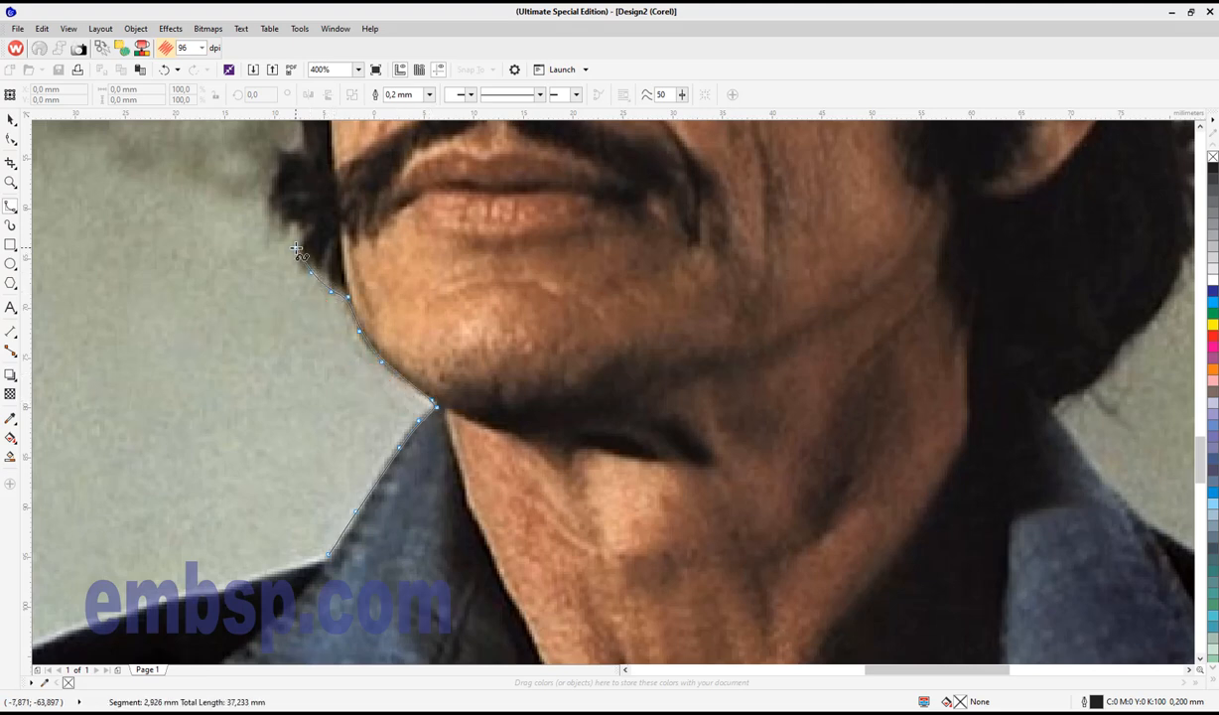
click(296, 247)
click(300, 231)
click(290, 220)
click(264, 226)
click(264, 199)
click(275, 162)
click(283, 148)
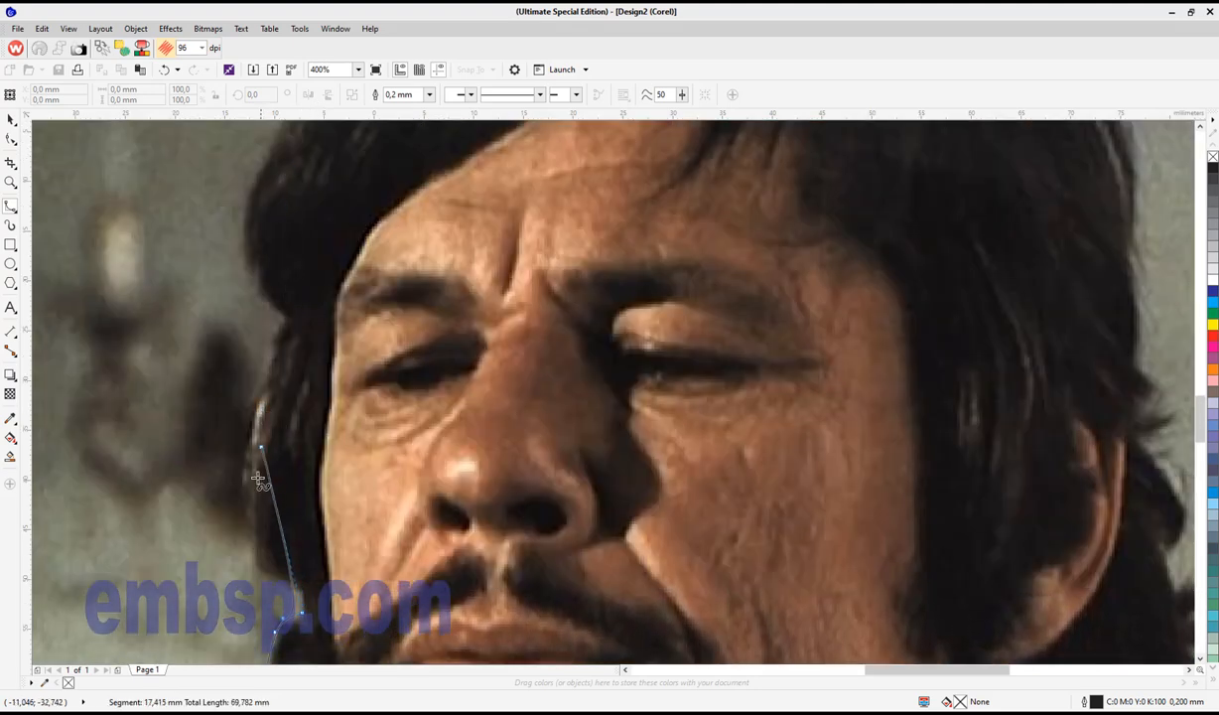
Step: Trace the B-Spline outline up the left side of the hair from cheek level to above the forehead
click(268, 572)
click(255, 546)
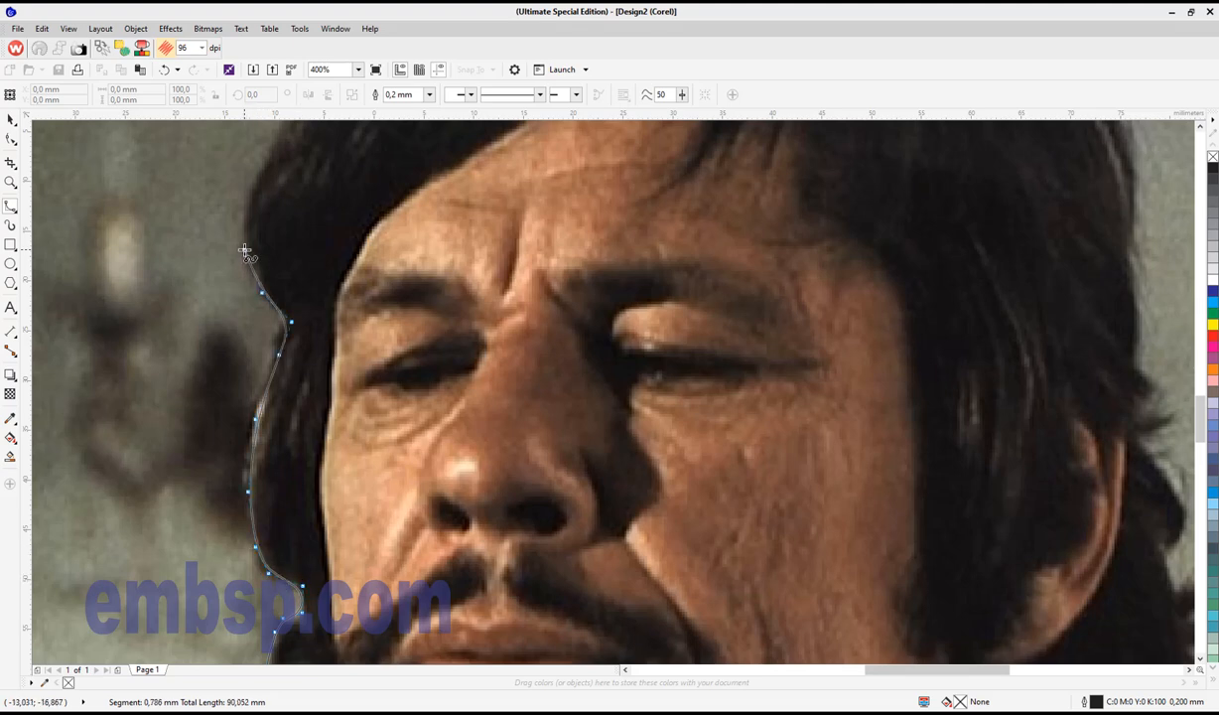
click(245, 250)
click(249, 203)
click(278, 128)
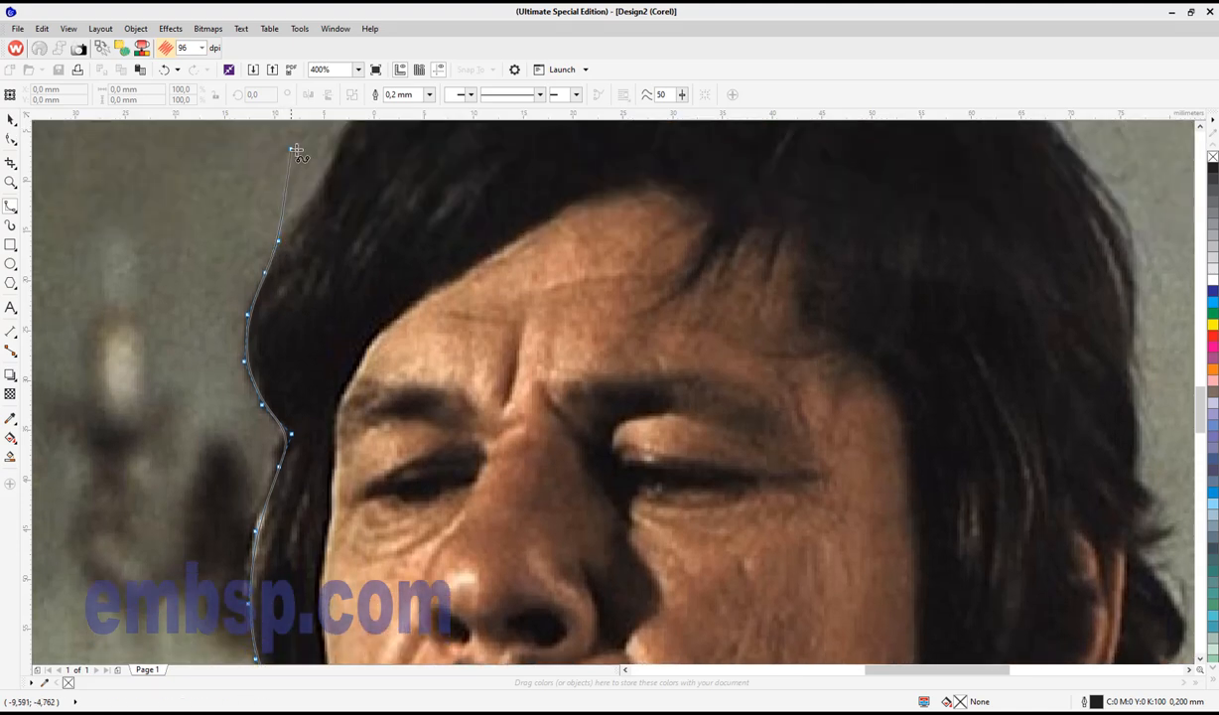
click(309, 127)
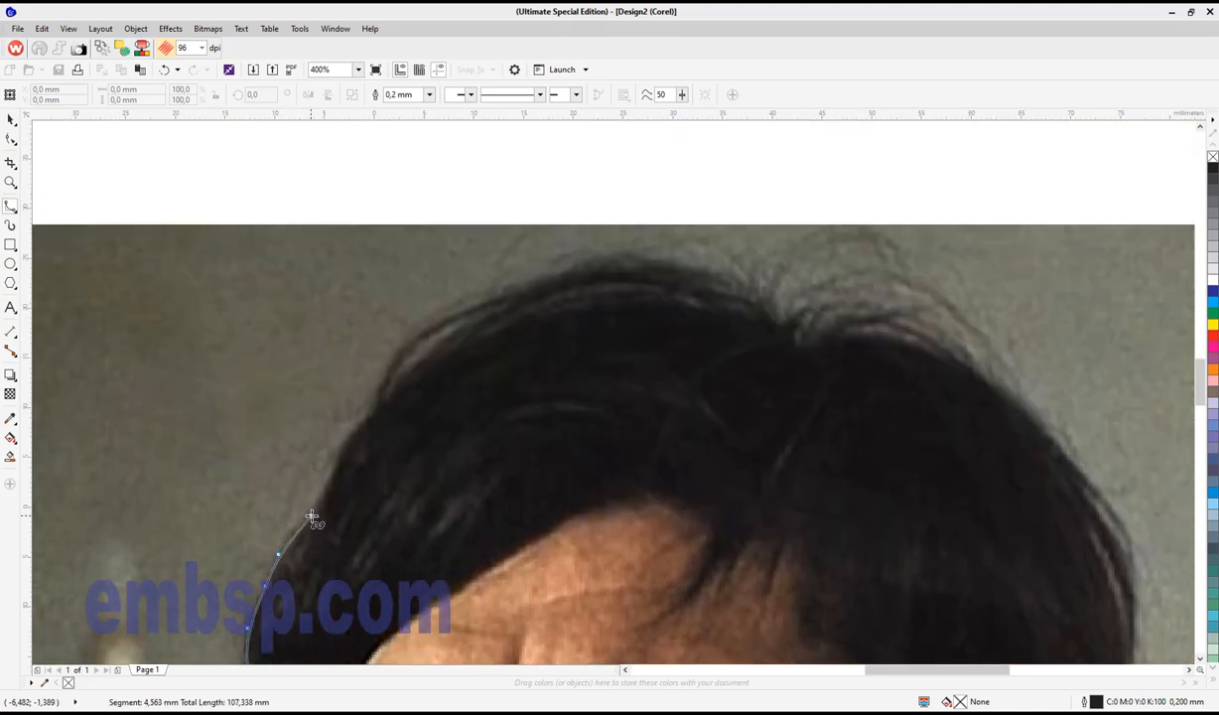
Step: Extend the B-Spline outline along the upper-left curve of the hair towards the crown
click(315, 505)
click(337, 462)
click(351, 431)
click(376, 409)
click(388, 367)
click(425, 330)
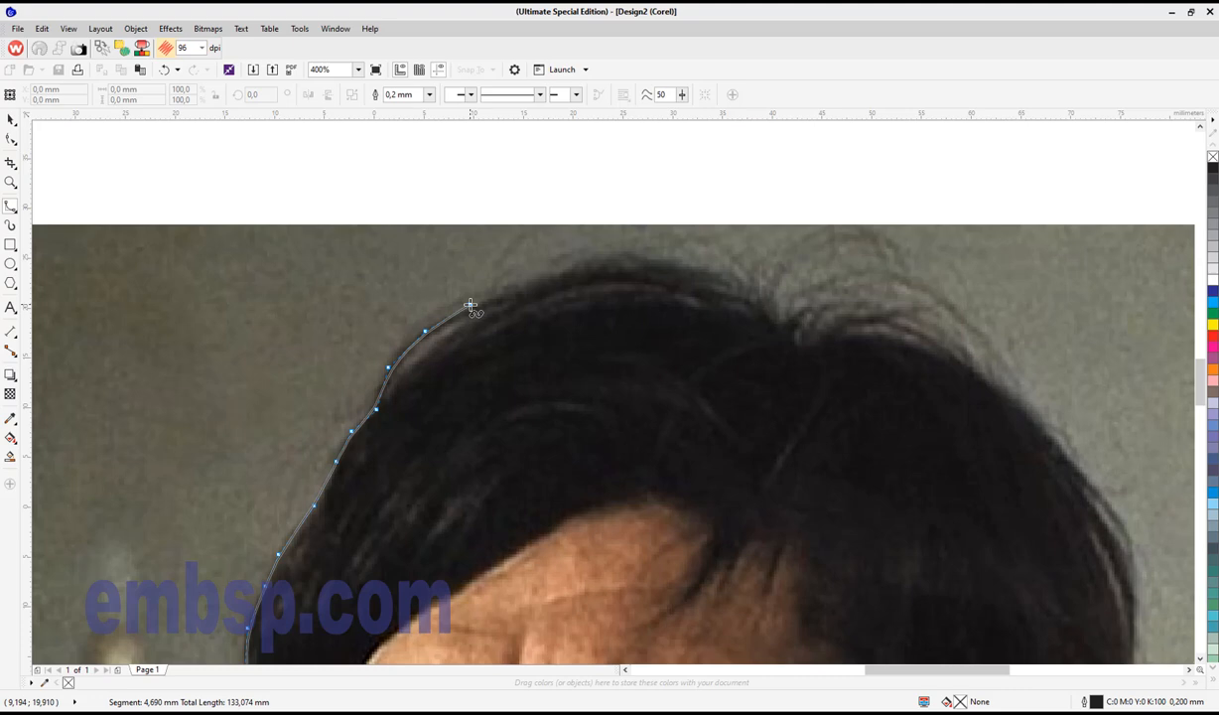
Step: Trace the B-Spline outline across the top of the head, following the dip at the hair parting
click(471, 304)
click(523, 290)
click(575, 270)
click(616, 268)
click(661, 265)
click(717, 273)
click(769, 296)
click(788, 317)
click(829, 302)
click(851, 321)
click(912, 319)
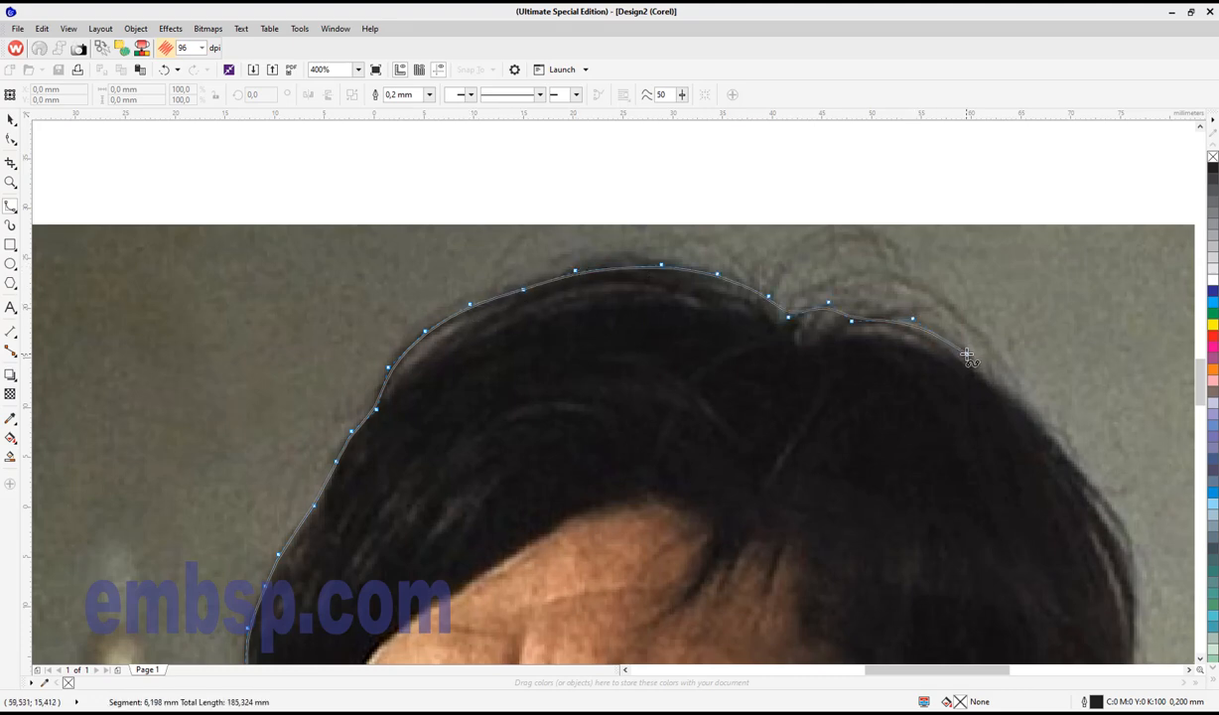
Step: Continue the B-Spline outline down the upper-right curve of the hair to forehead level
click(965, 353)
click(1018, 393)
click(1058, 431)
click(1089, 464)
click(1128, 525)
click(1132, 594)
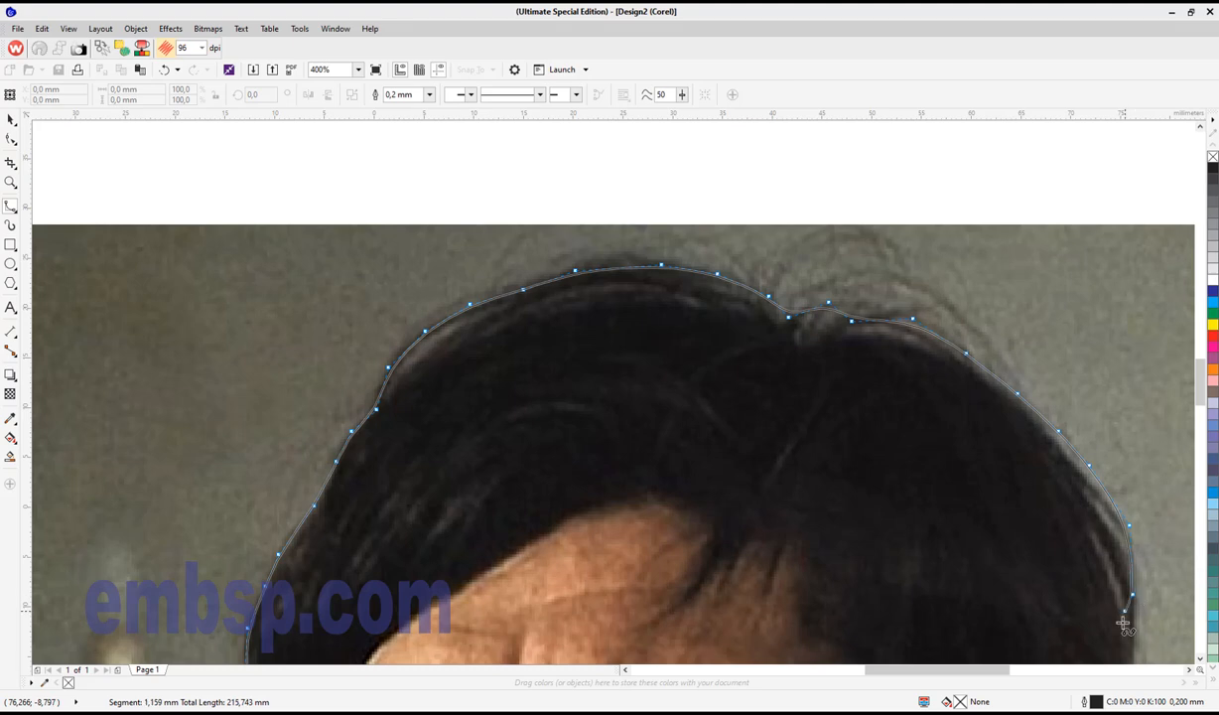
click(1138, 640)
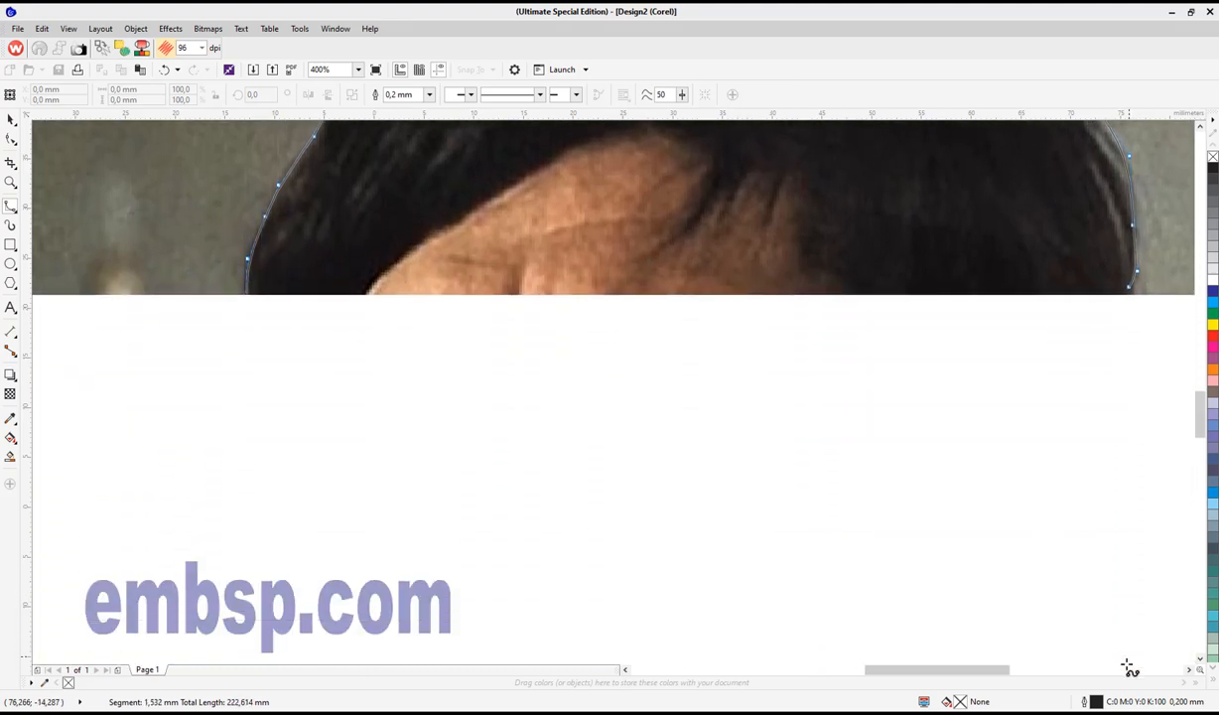
Step: Trace the B-Spline outline down the right side of the hair to the pointed strand above the ear
click(1134, 269)
click(1136, 311)
click(1145, 334)
click(1137, 361)
click(1152, 381)
click(1148, 400)
click(1136, 404)
click(1172, 412)
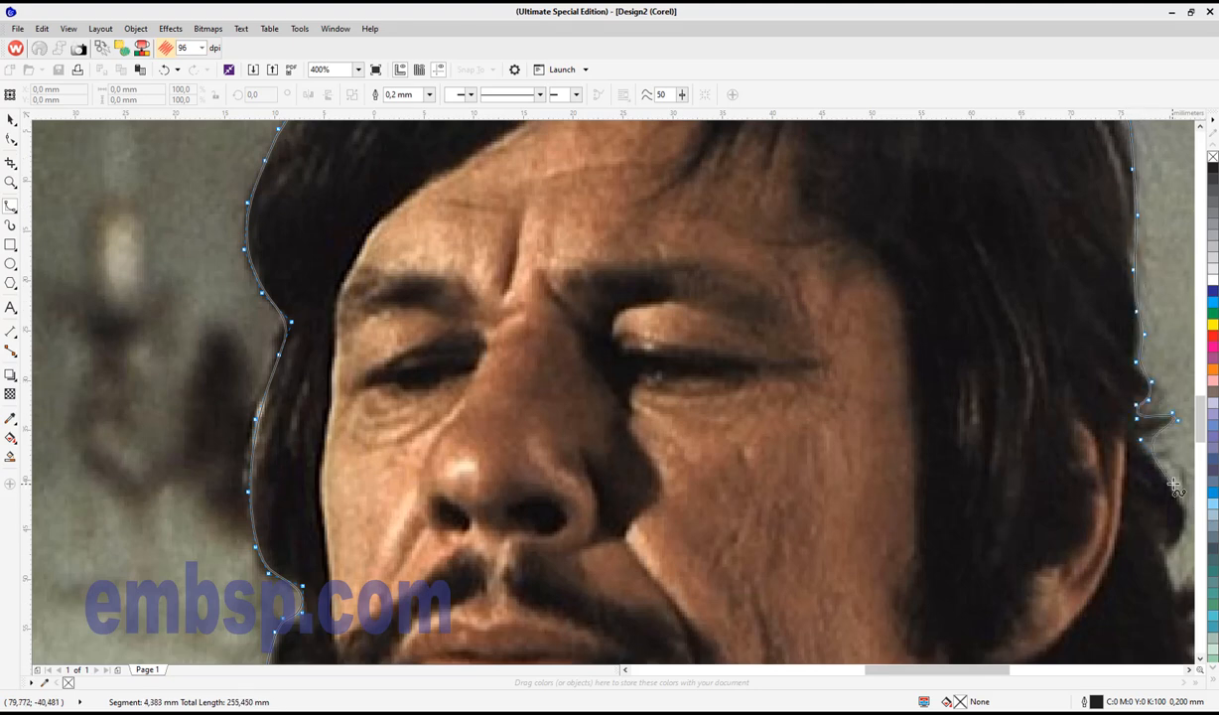
Step: Follow the hair behind the right ear with the B-Spline outline, including the protruding tufts
click(1174, 487)
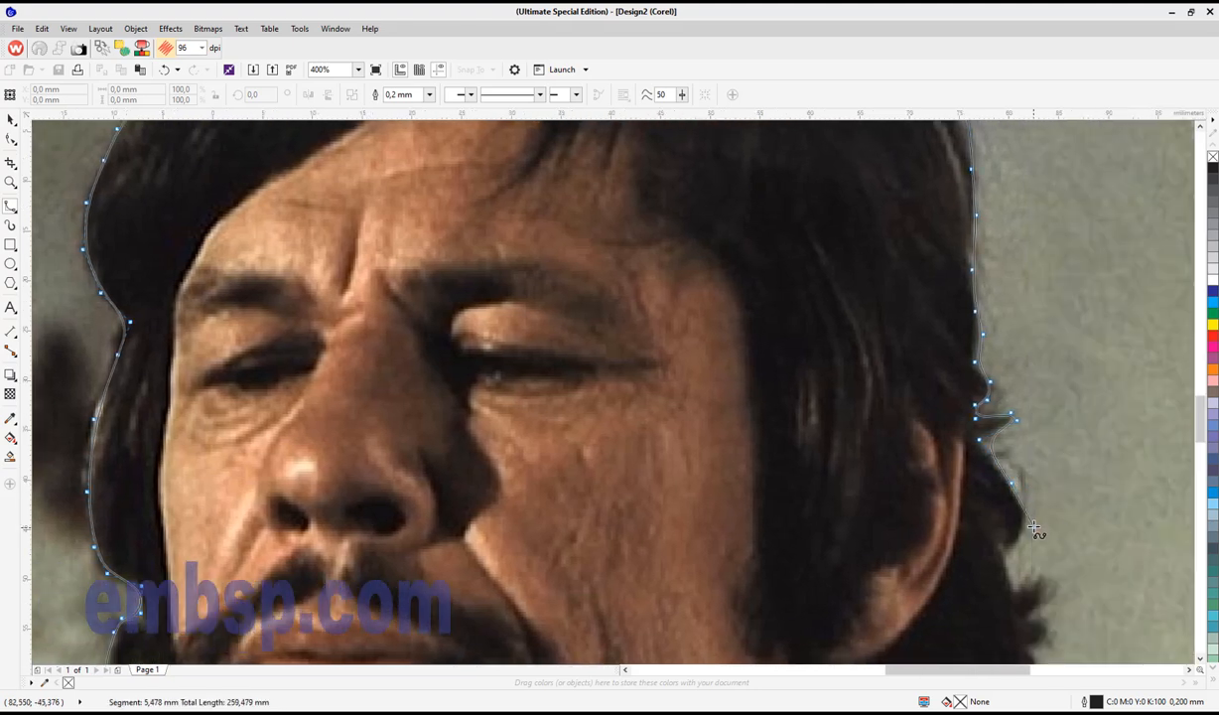
click(1033, 523)
click(1006, 557)
click(1017, 591)
click(1033, 570)
click(1051, 577)
click(1054, 593)
click(1032, 612)
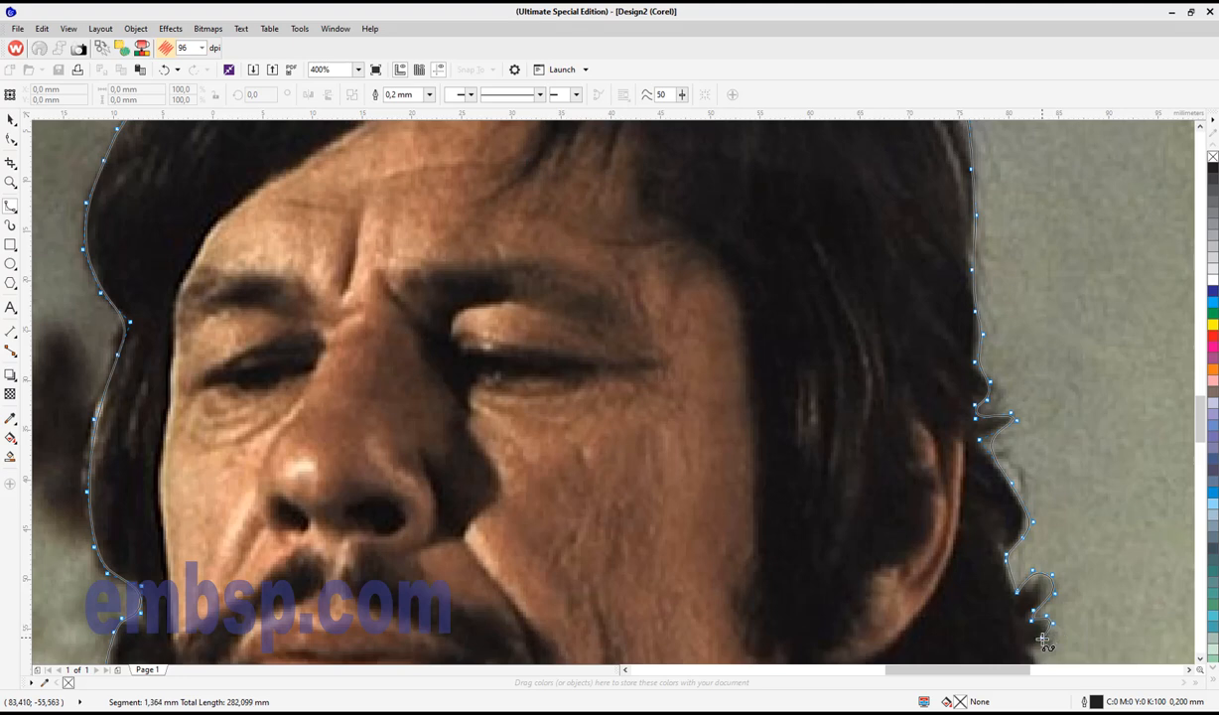
click(1042, 639)
click(1032, 647)
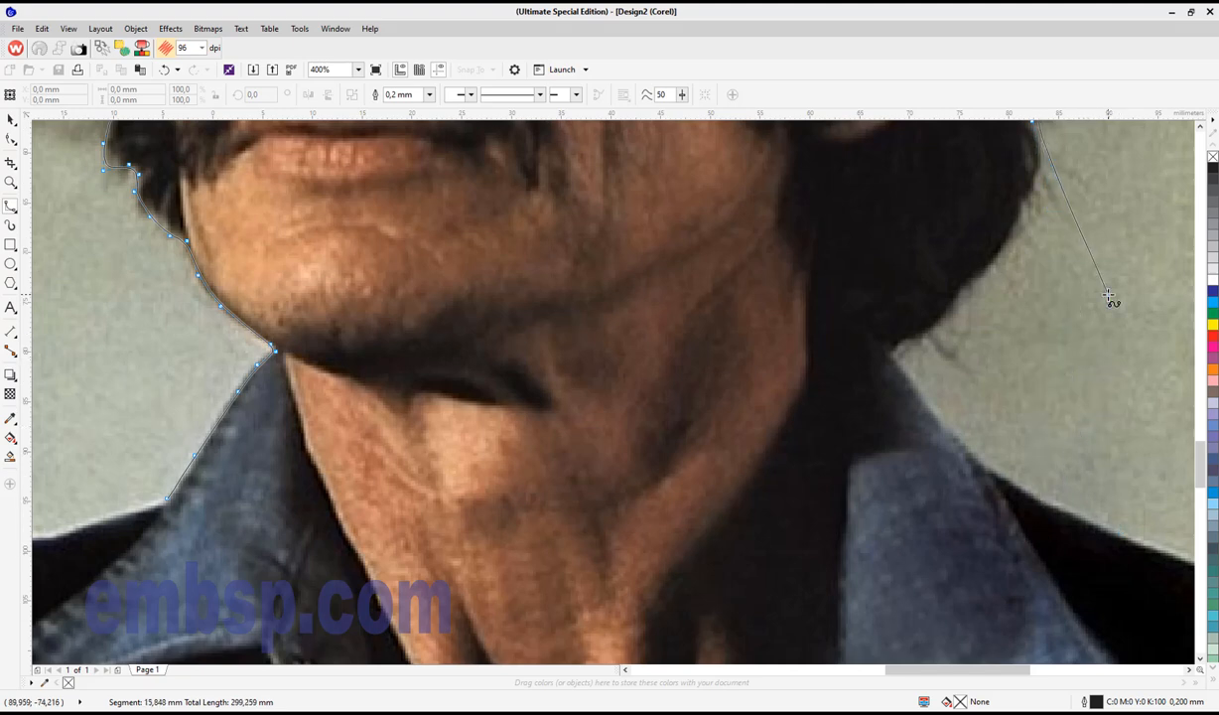
Step: Trace the B-Spline outline around the lower-right hair to the neck and down the collar's right outer edge
click(1040, 155)
click(1022, 209)
click(976, 279)
click(957, 300)
click(939, 330)
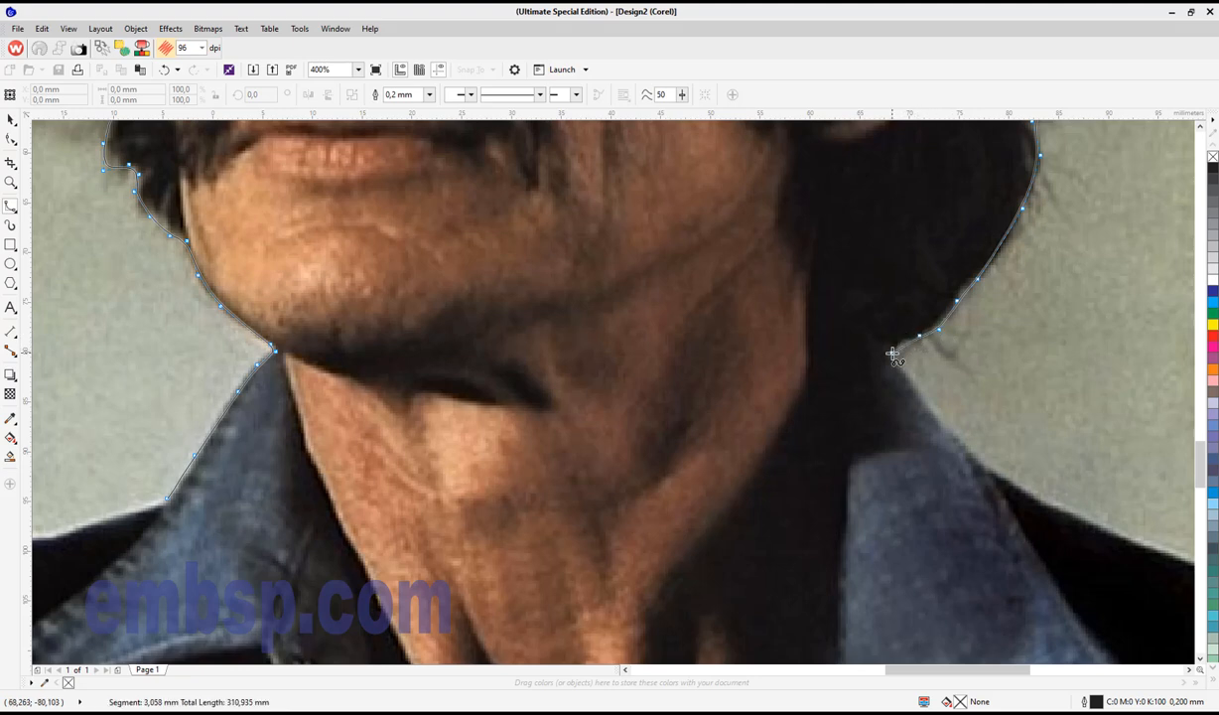
click(892, 357)
click(988, 470)
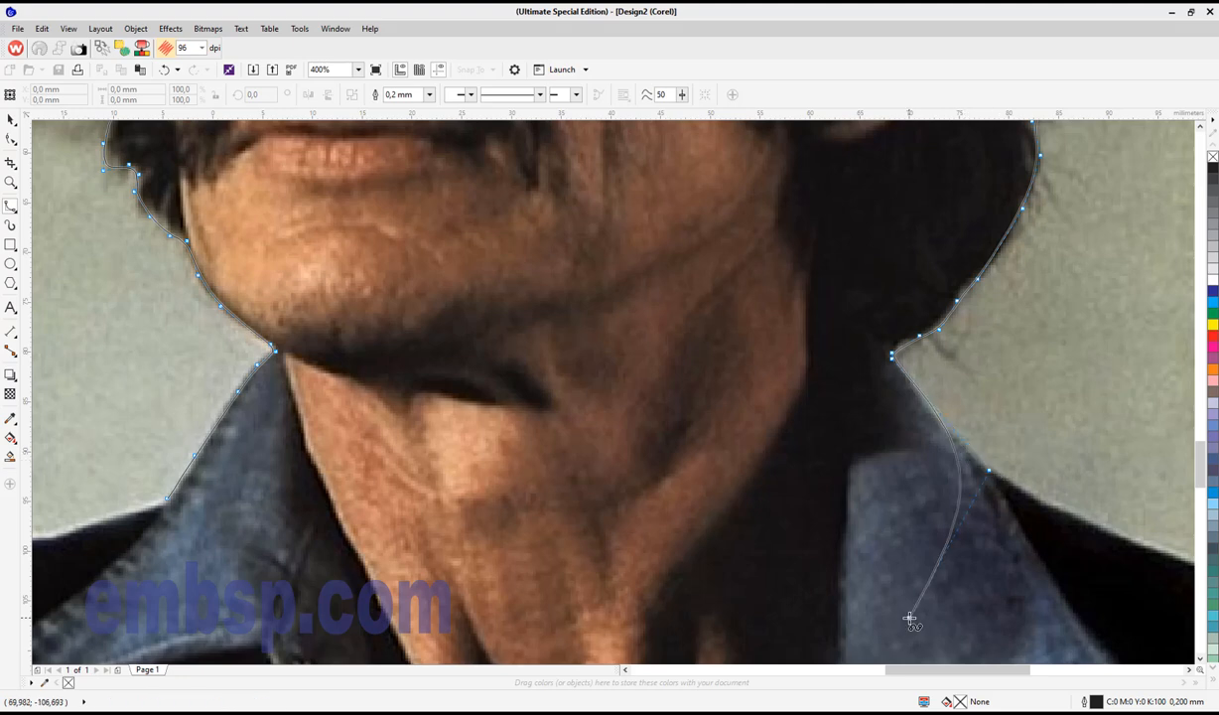
Step: Round the B-Spline outline below the open collar and finish it near its starting point, making it about 97 × 171 mm overall
click(909, 618)
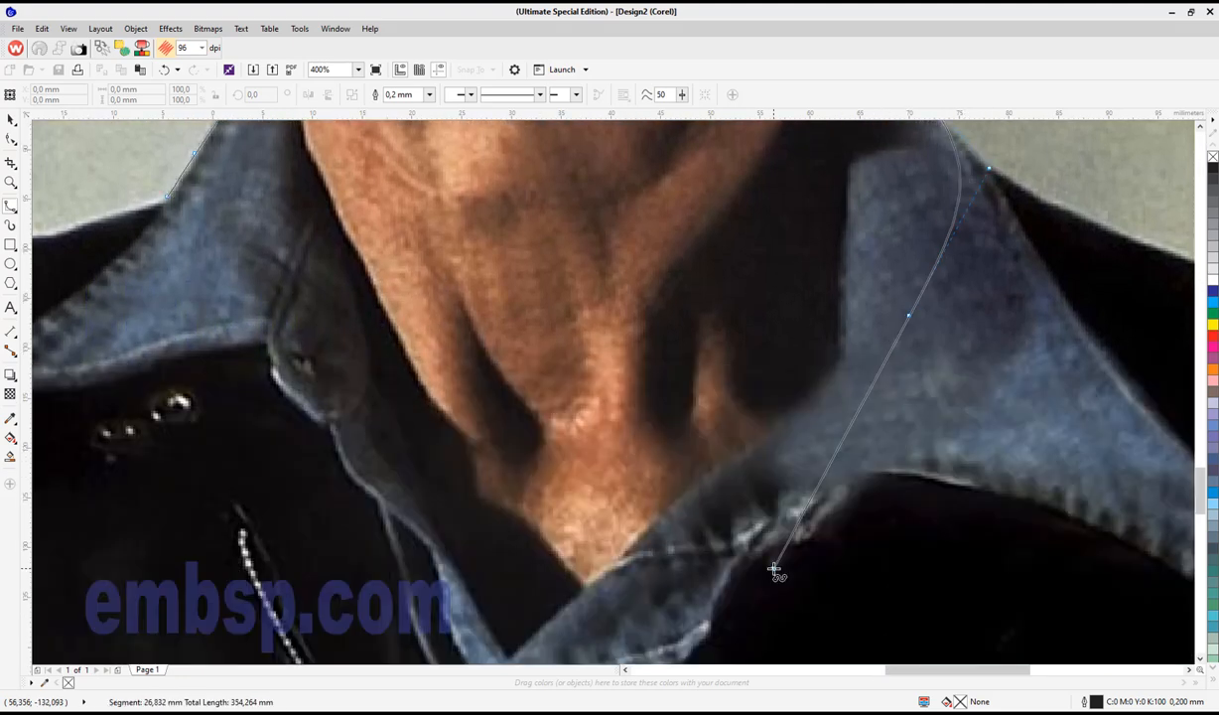
click(773, 568)
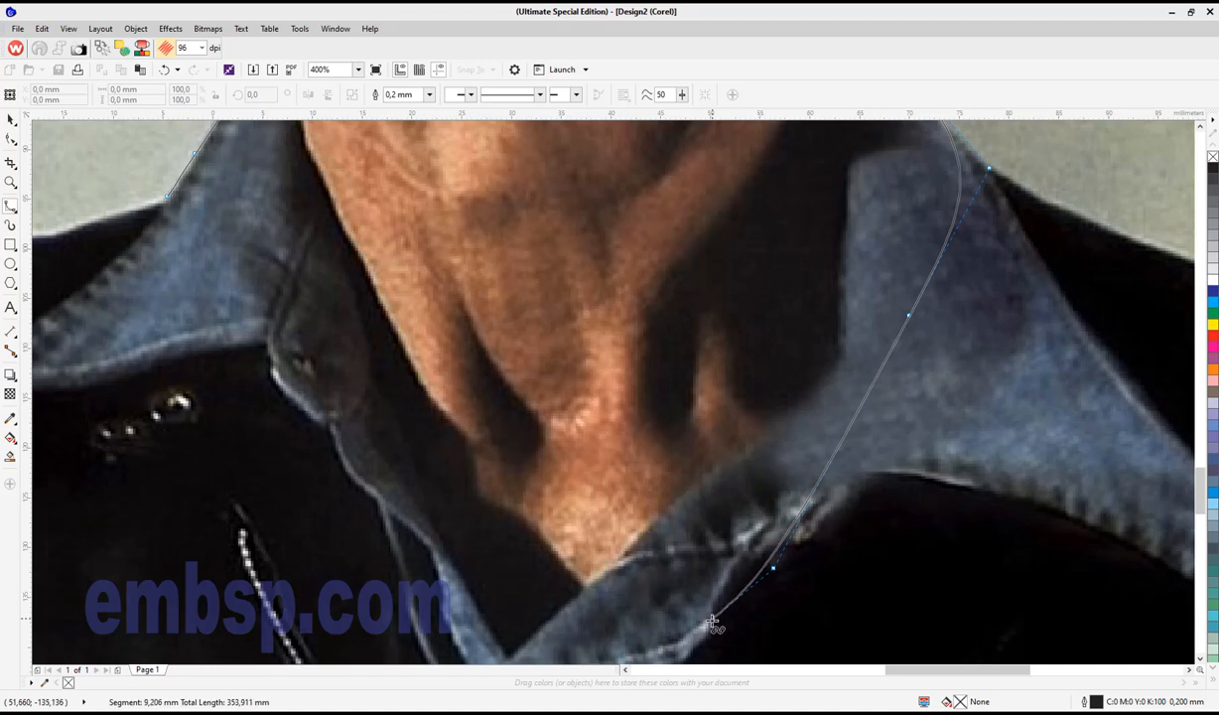
click(619, 589)
click(483, 627)
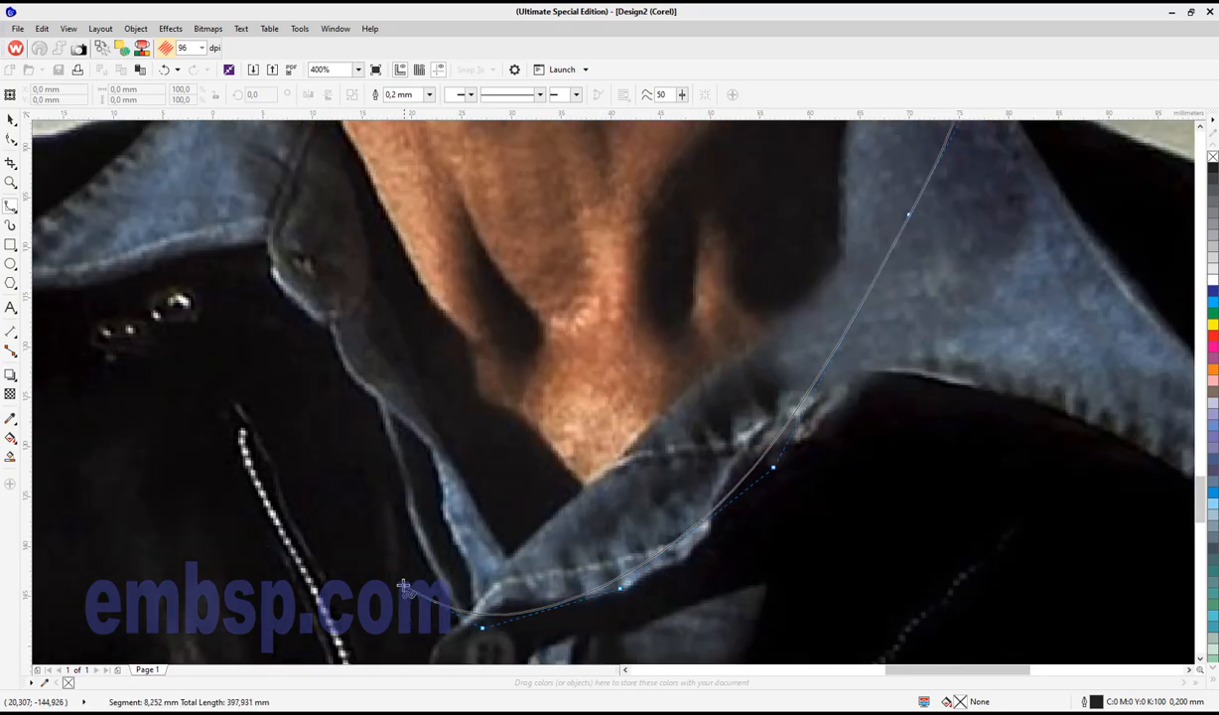
click(317, 394)
click(275, 273)
click(241, 183)
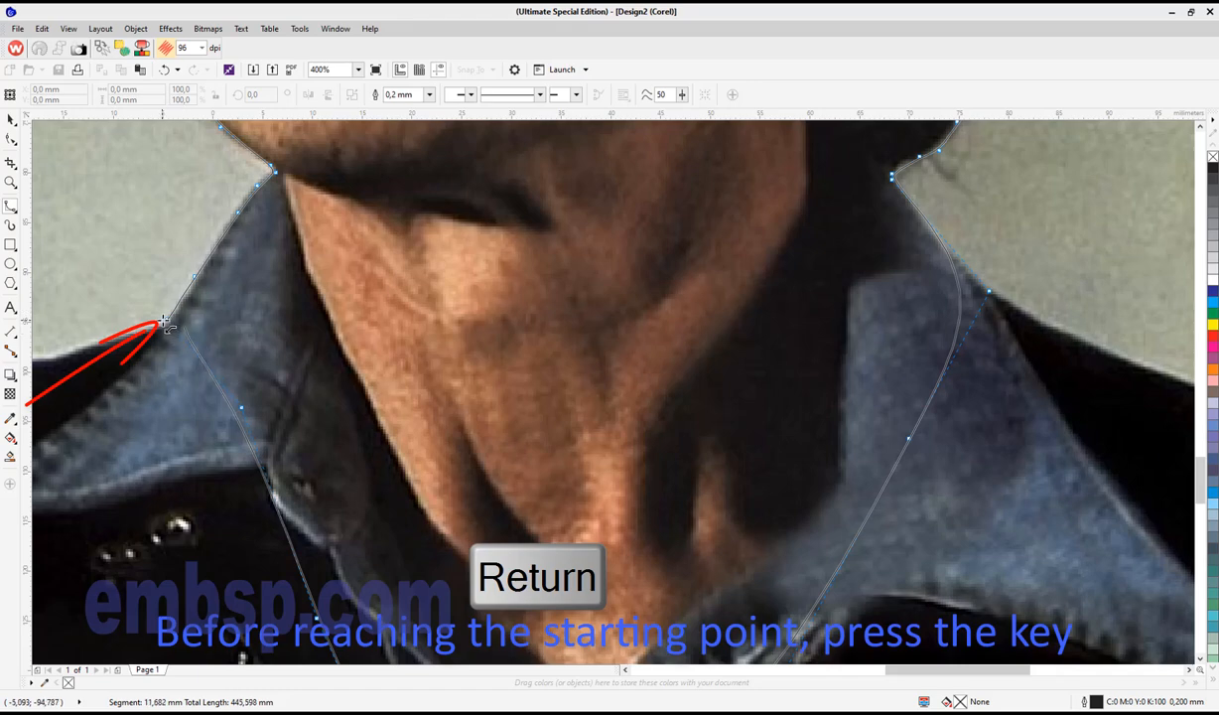
key(Return)
Step: Intersect the portrait photo with the B-Spline outline and delete the original full photo, keeping the head-and-neck cut-out
scroll(387, 288, down, 4)
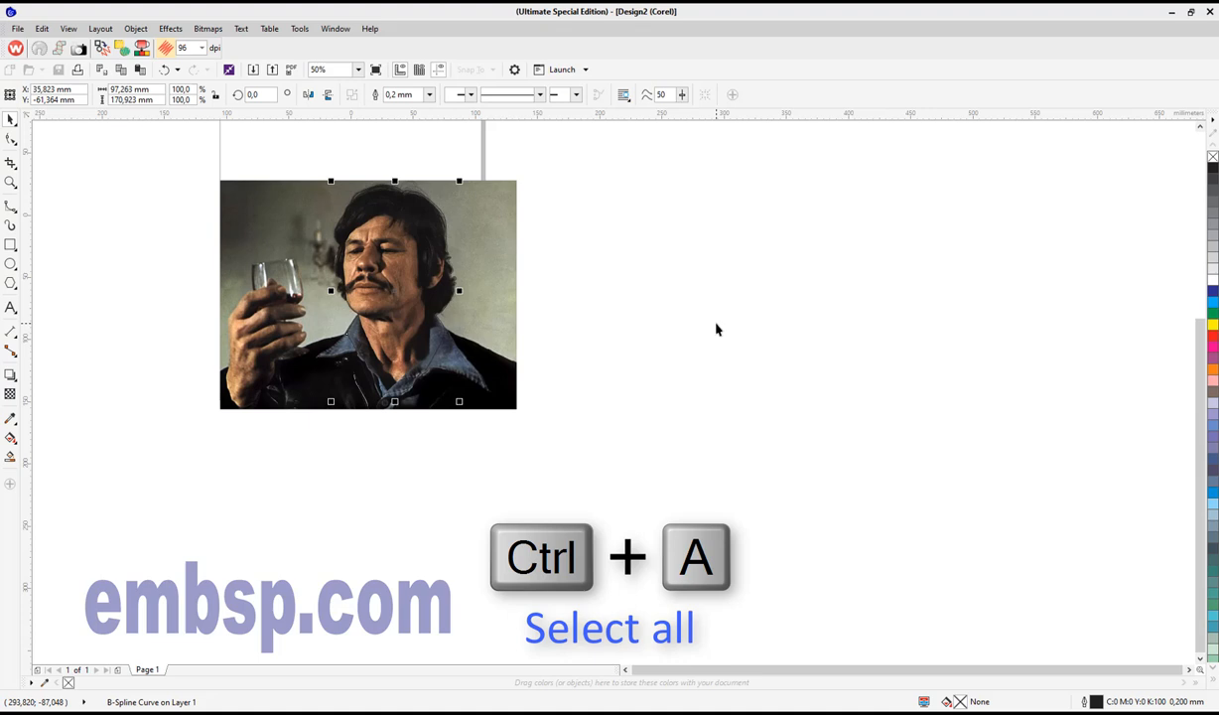
key(ctrl+a)
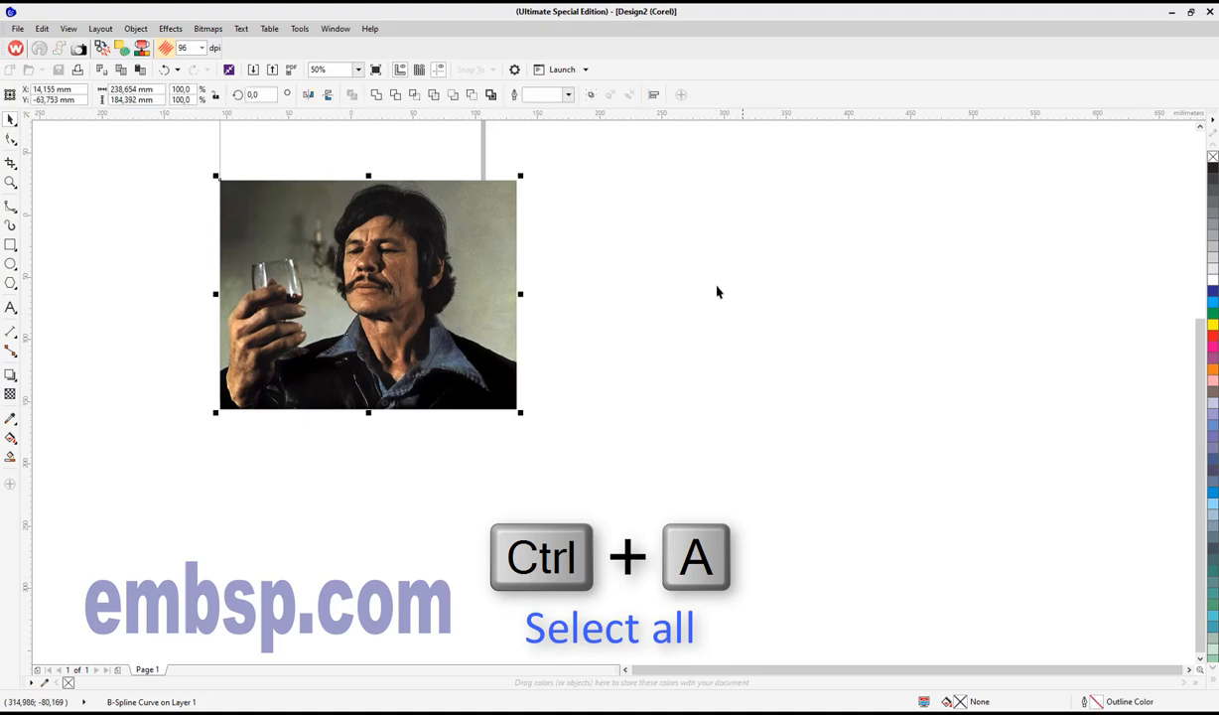
click(416, 97)
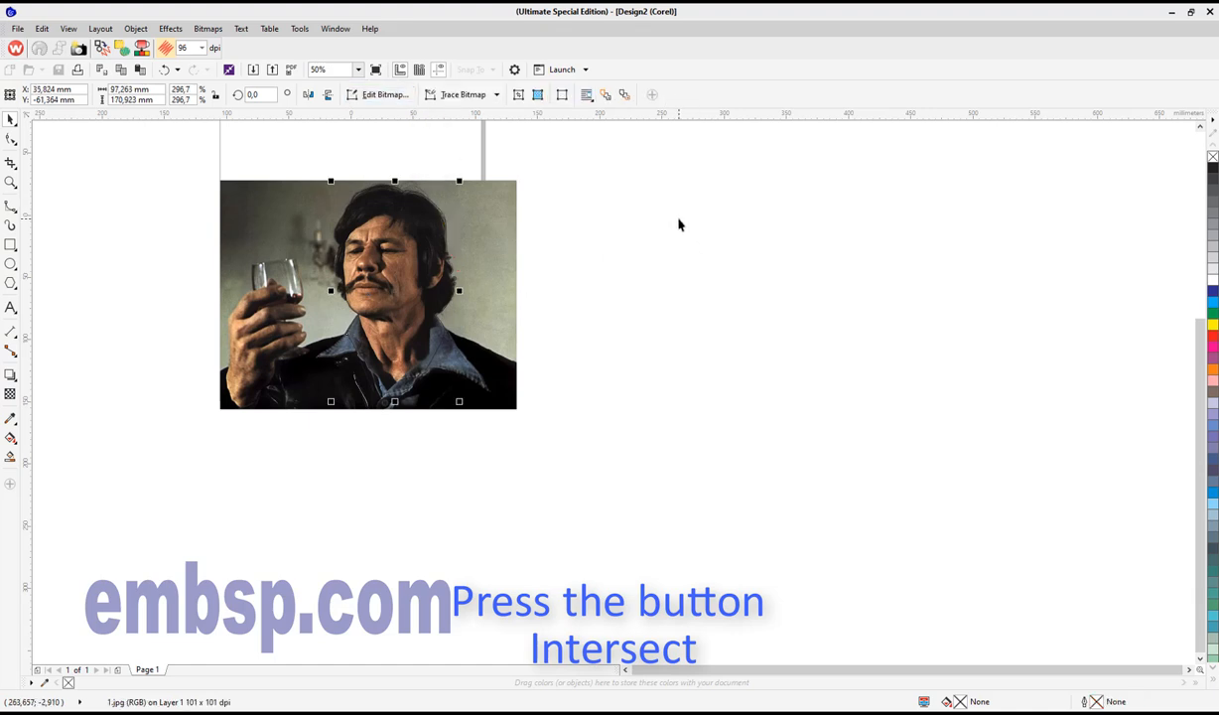
click(239, 211)
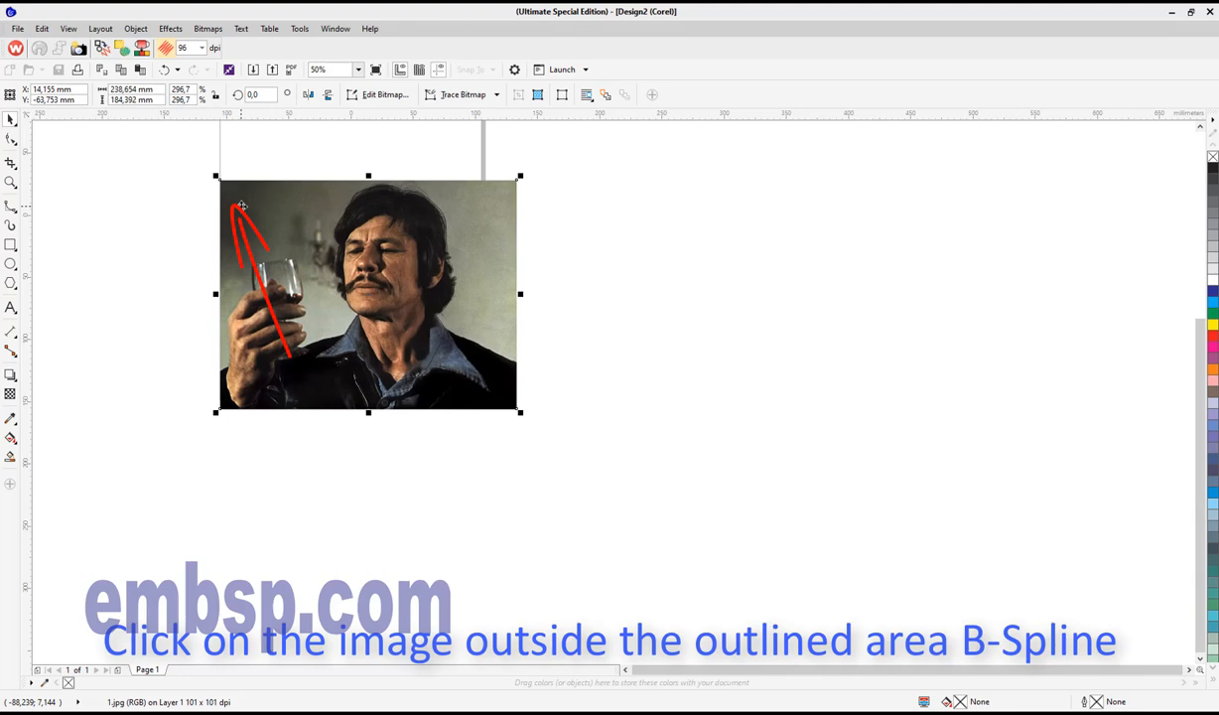
key(Delete)
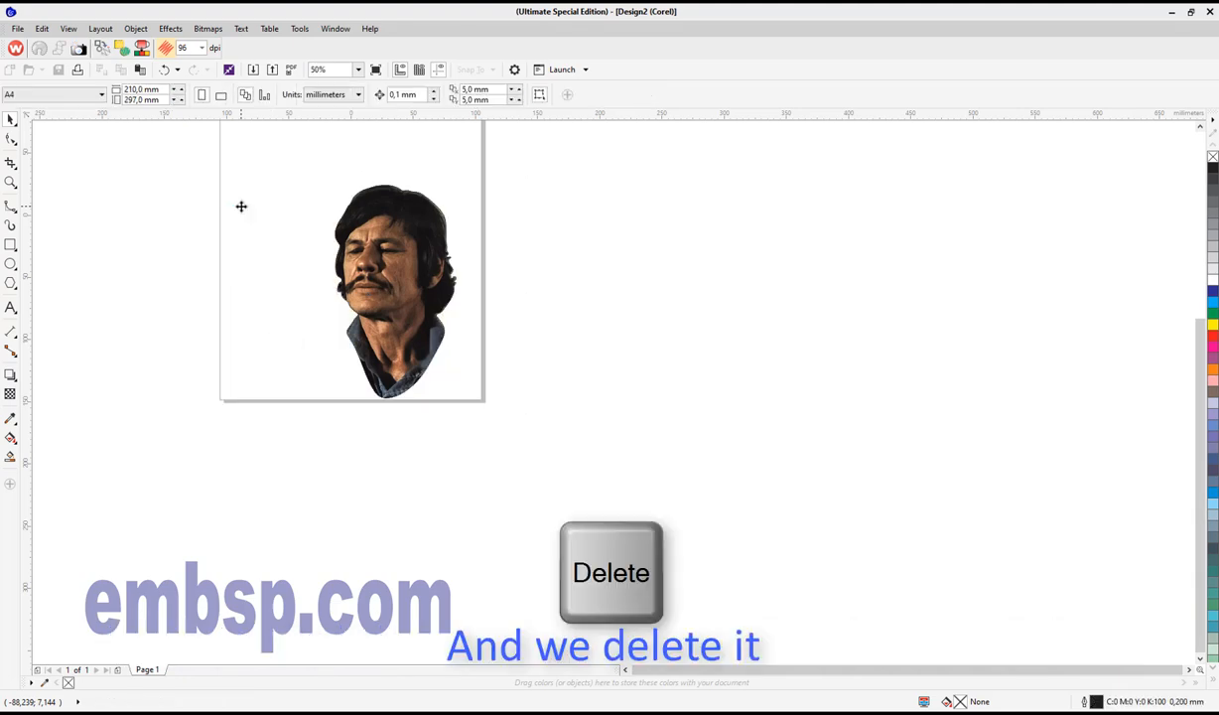
Step: Pull the B-Spline outline off the cut-out portrait and delete it
click(439, 355)
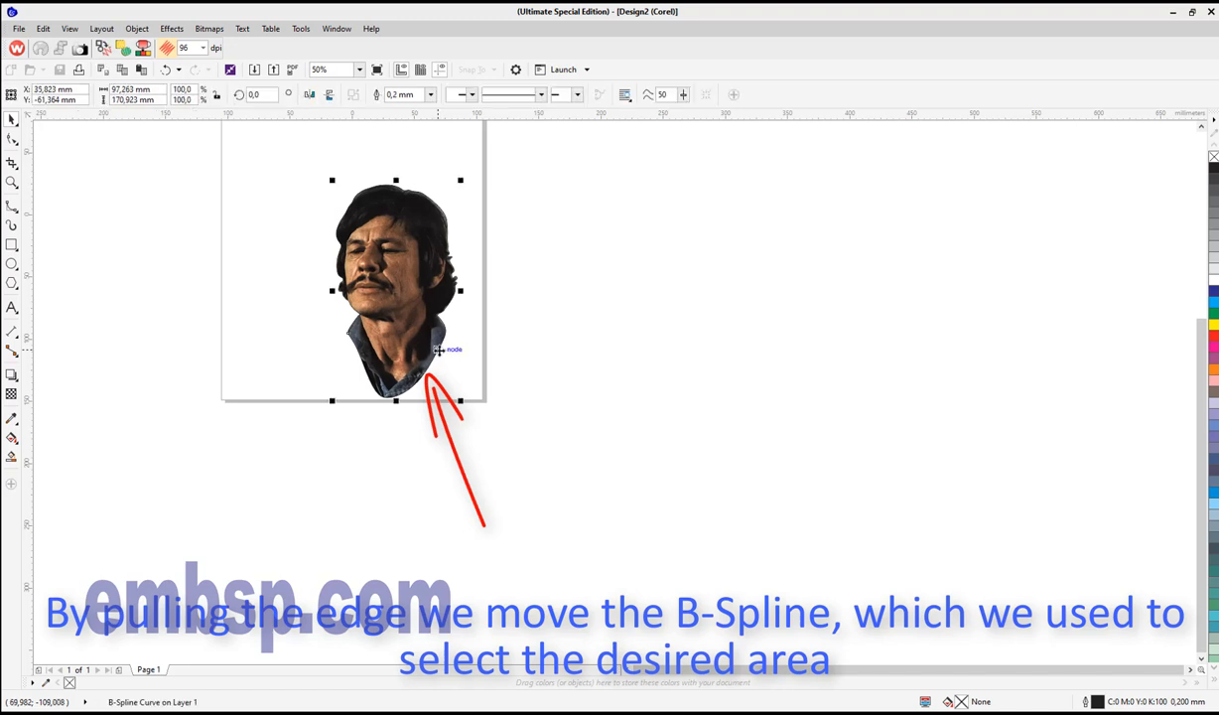
drag(438, 349, 497, 369)
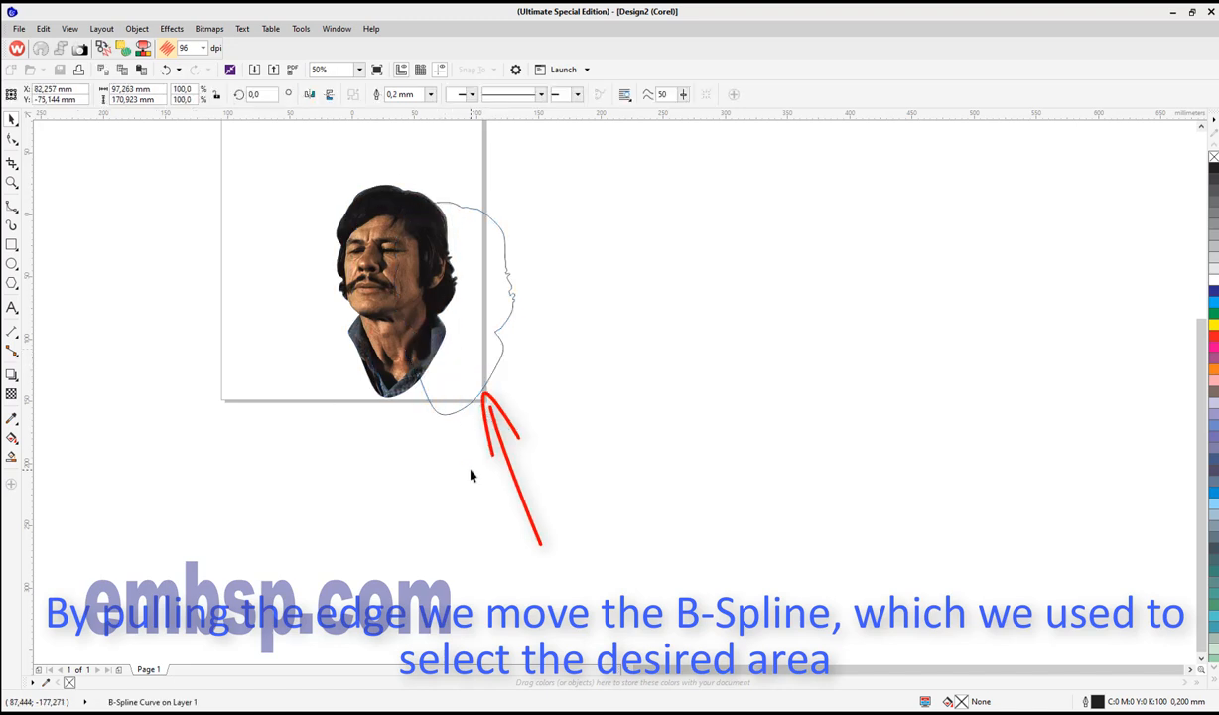
key(Delete)
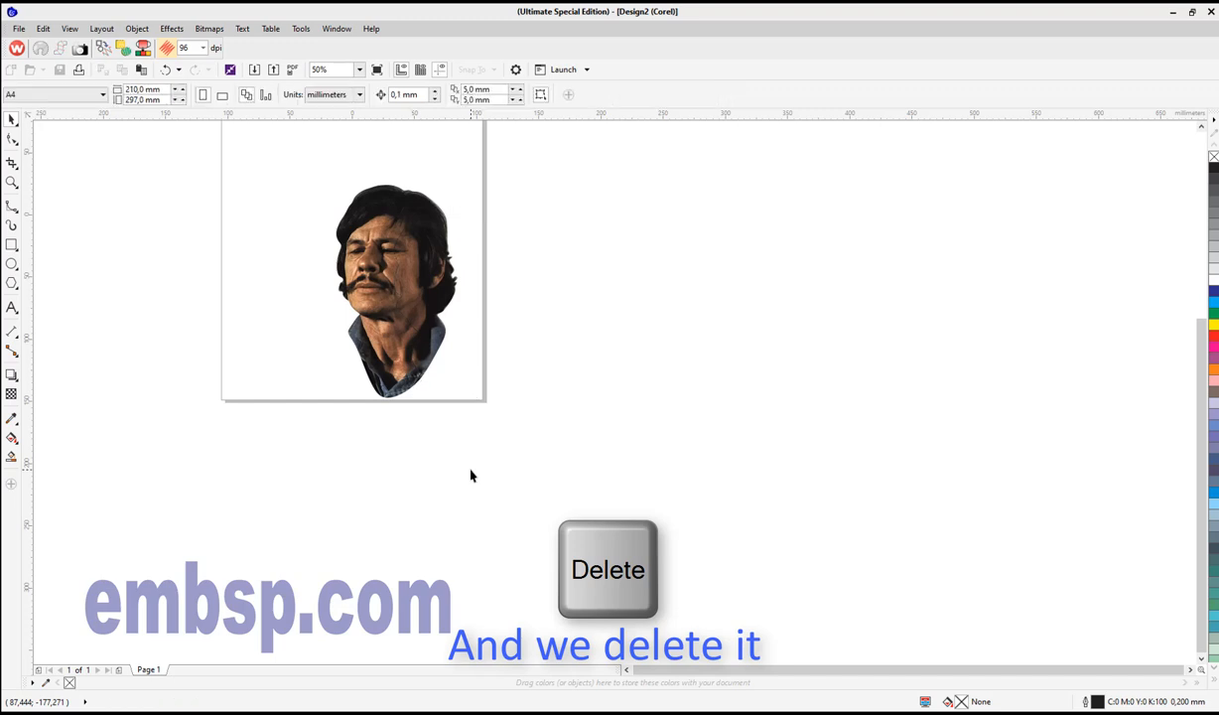
Step: Convert the cut-out portrait to a 300 dpi CMYK Color (32-bit) bitmap with anti-aliasing and a transparent background
drag(272, 169, 509, 427)
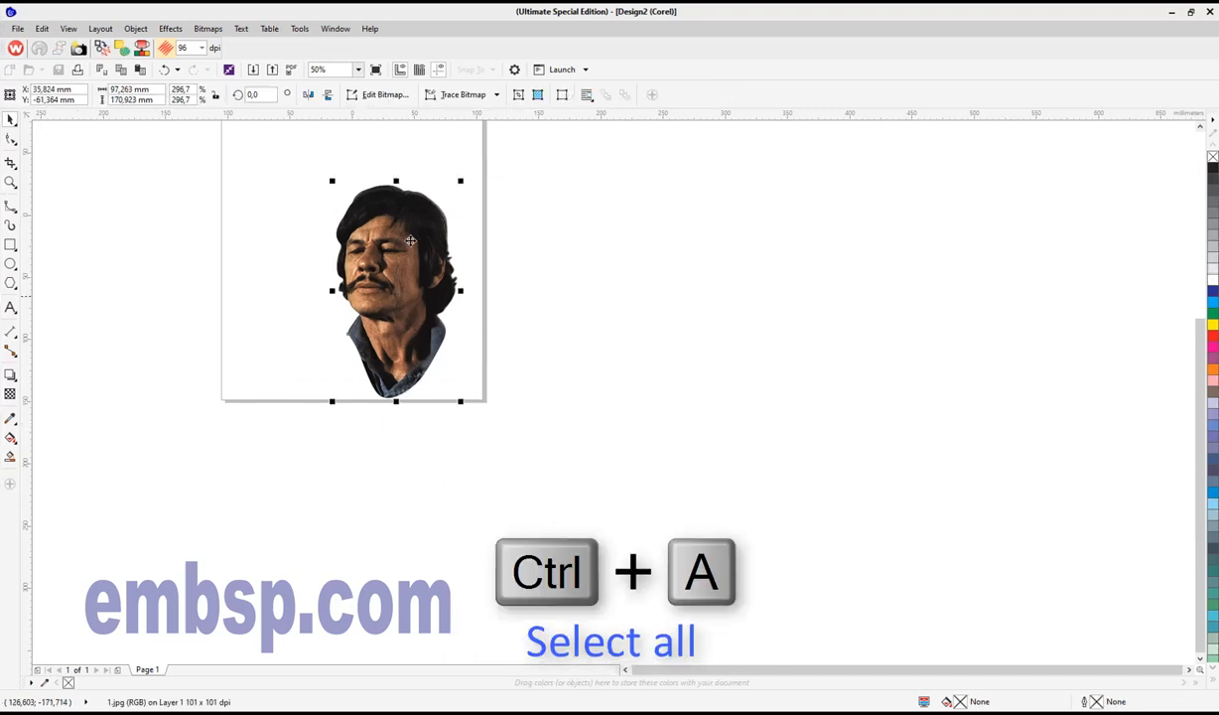
click(207, 27)
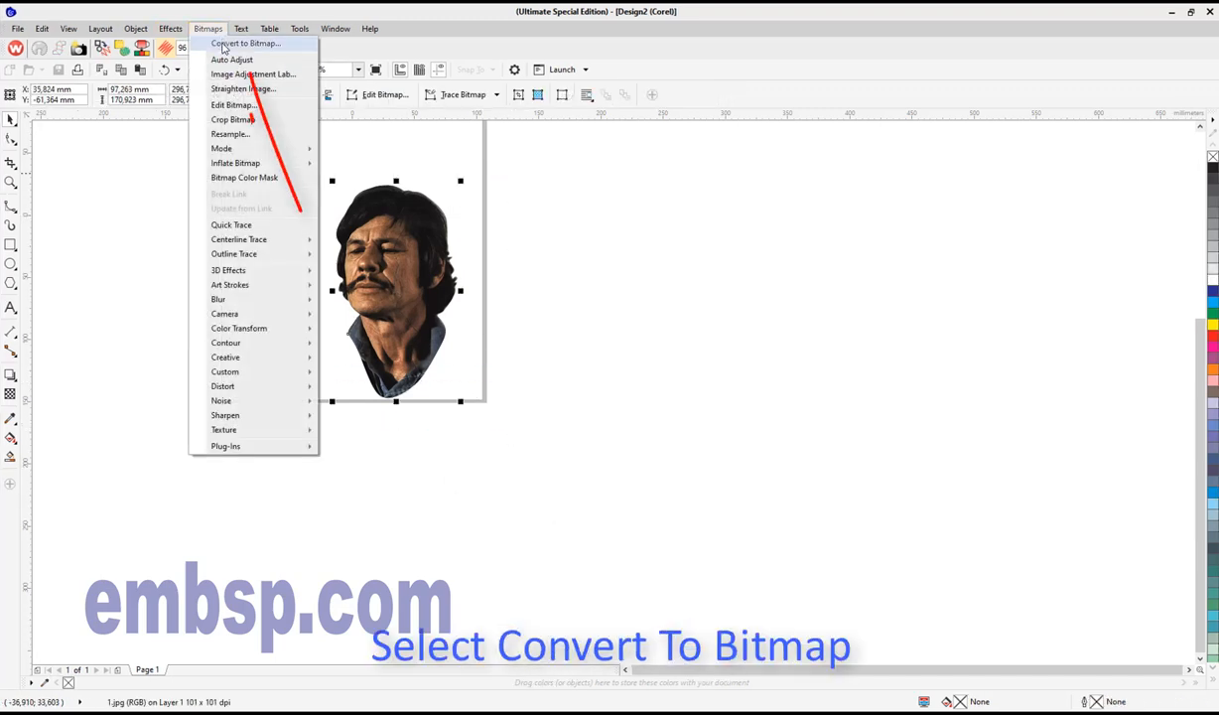
click(224, 45)
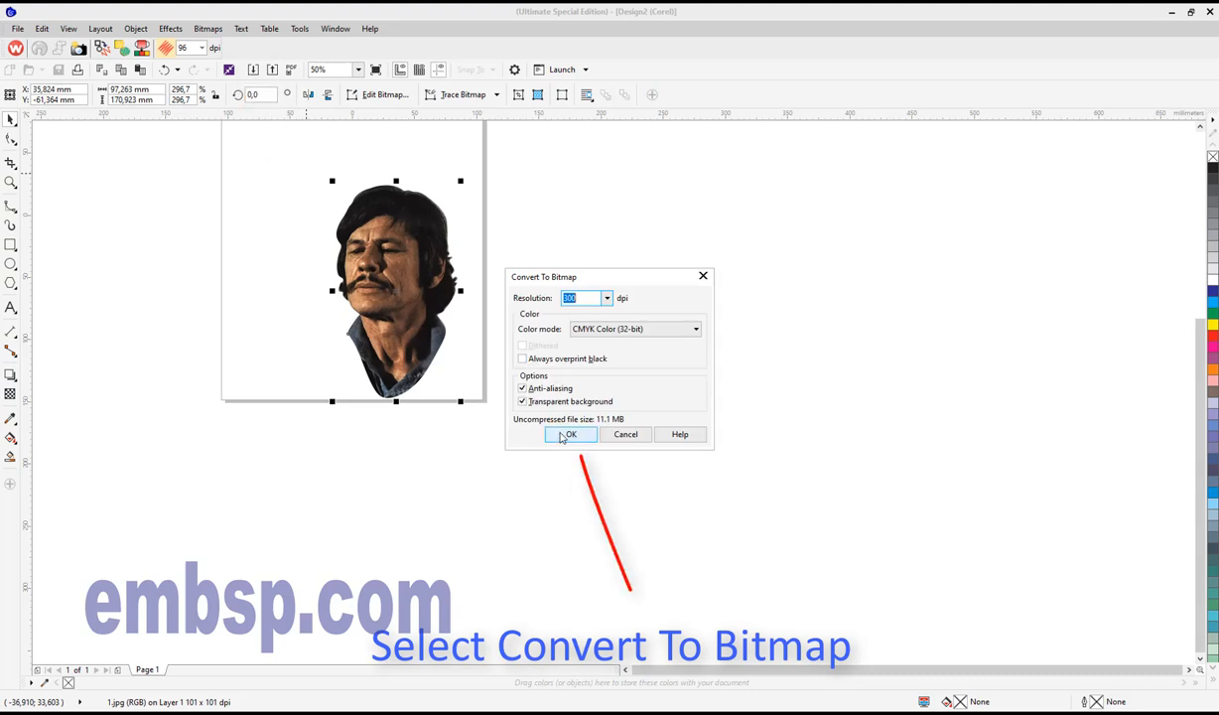
click(561, 436)
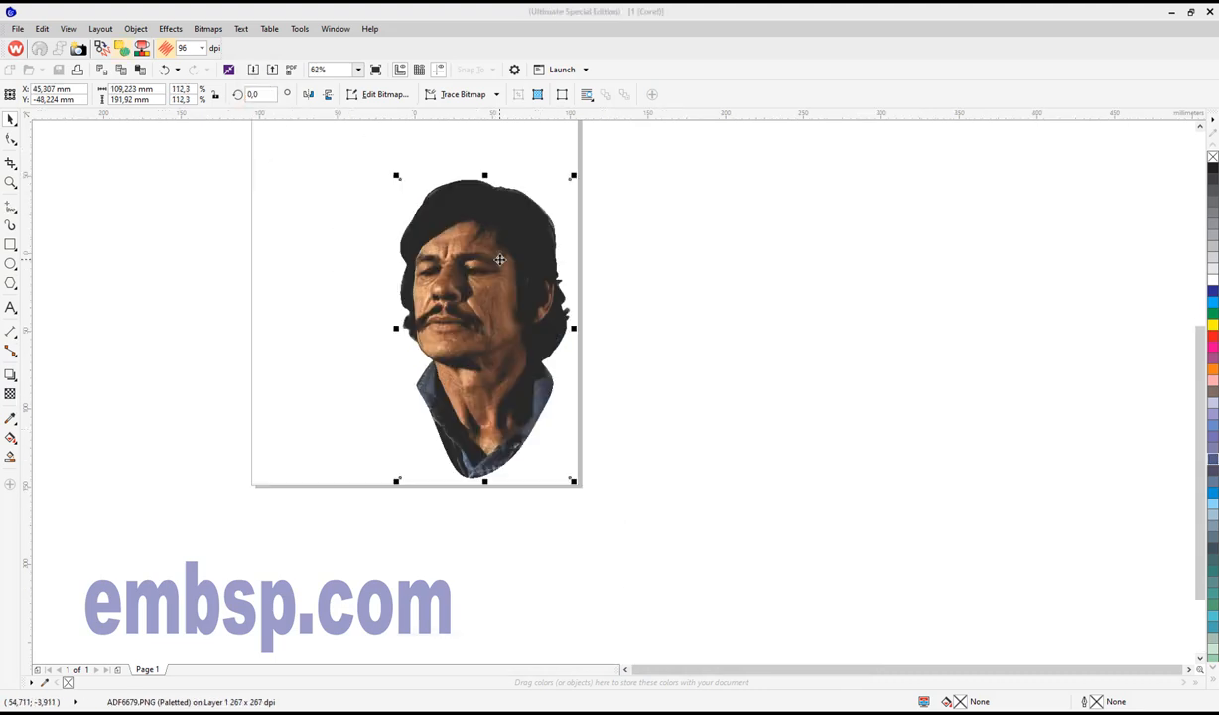
Step: Lock the cut-out portrait's proportions and set its height to 120 mm
key(ctrl+a)
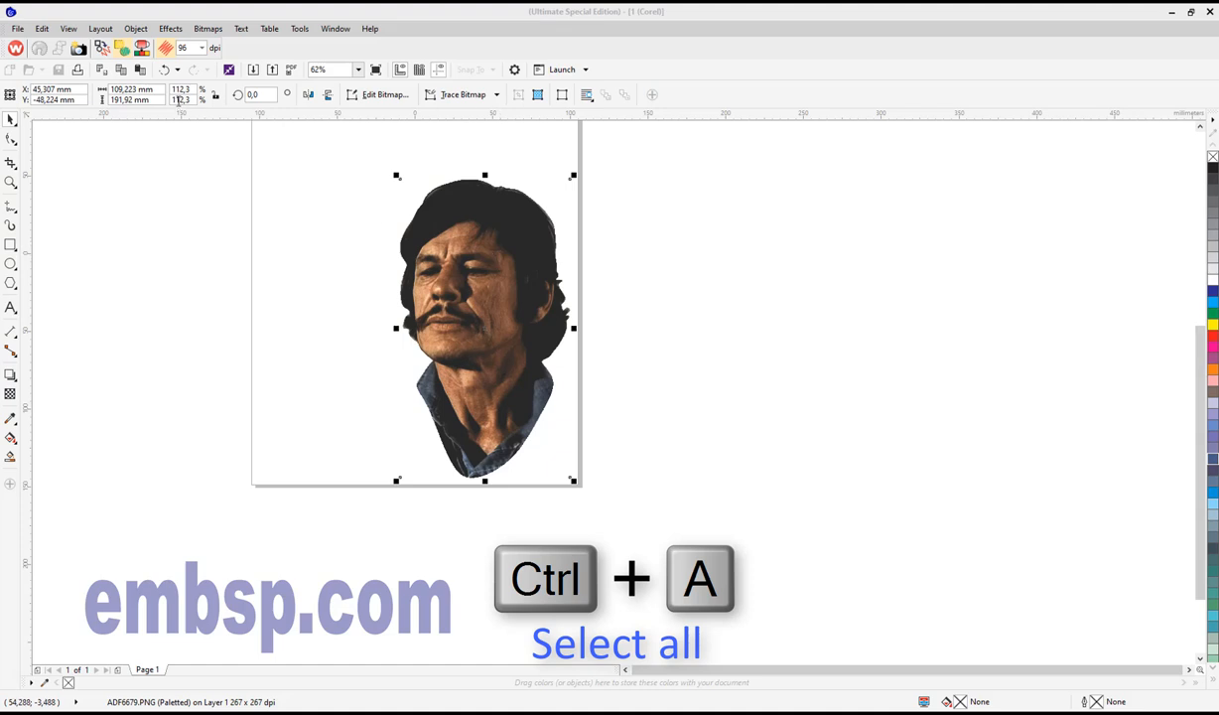
click(216, 95)
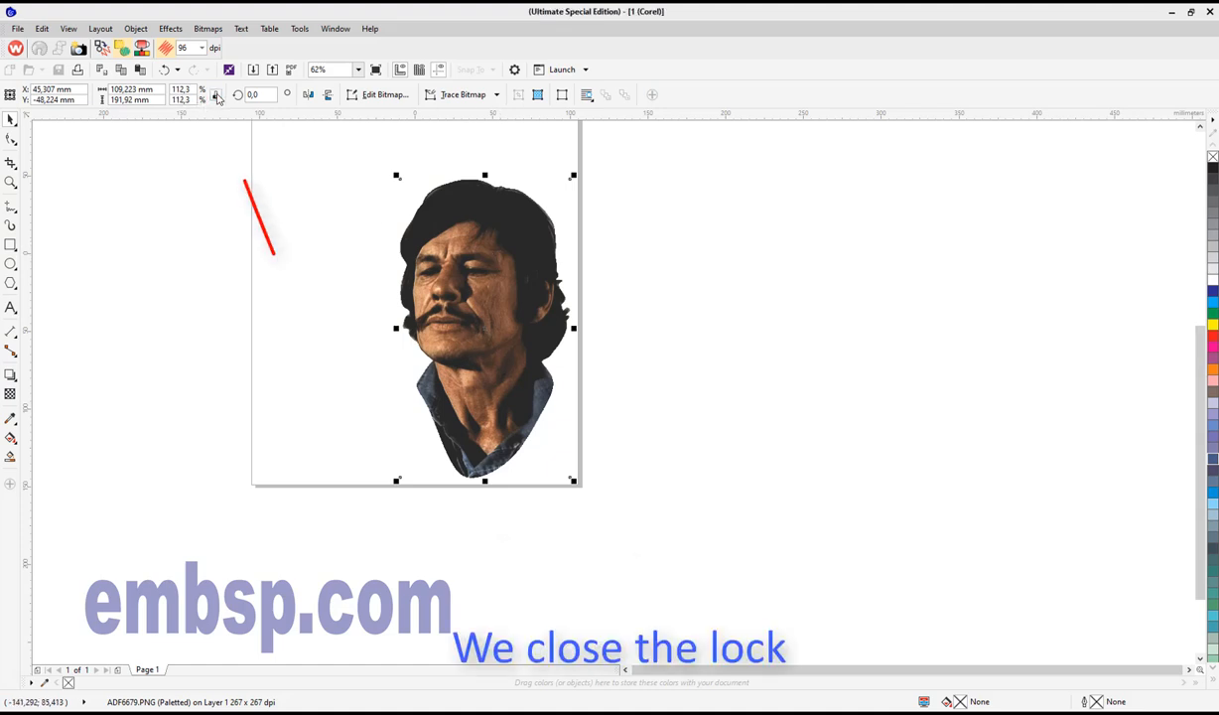
click(154, 100)
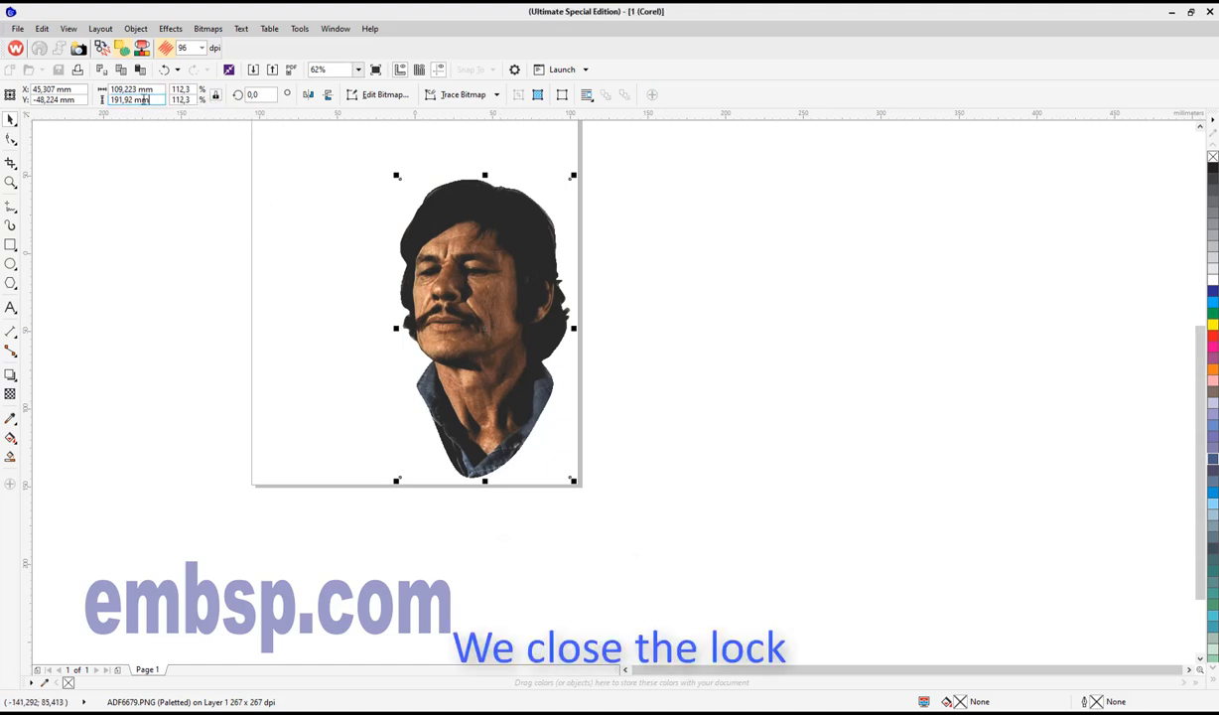
text(12)
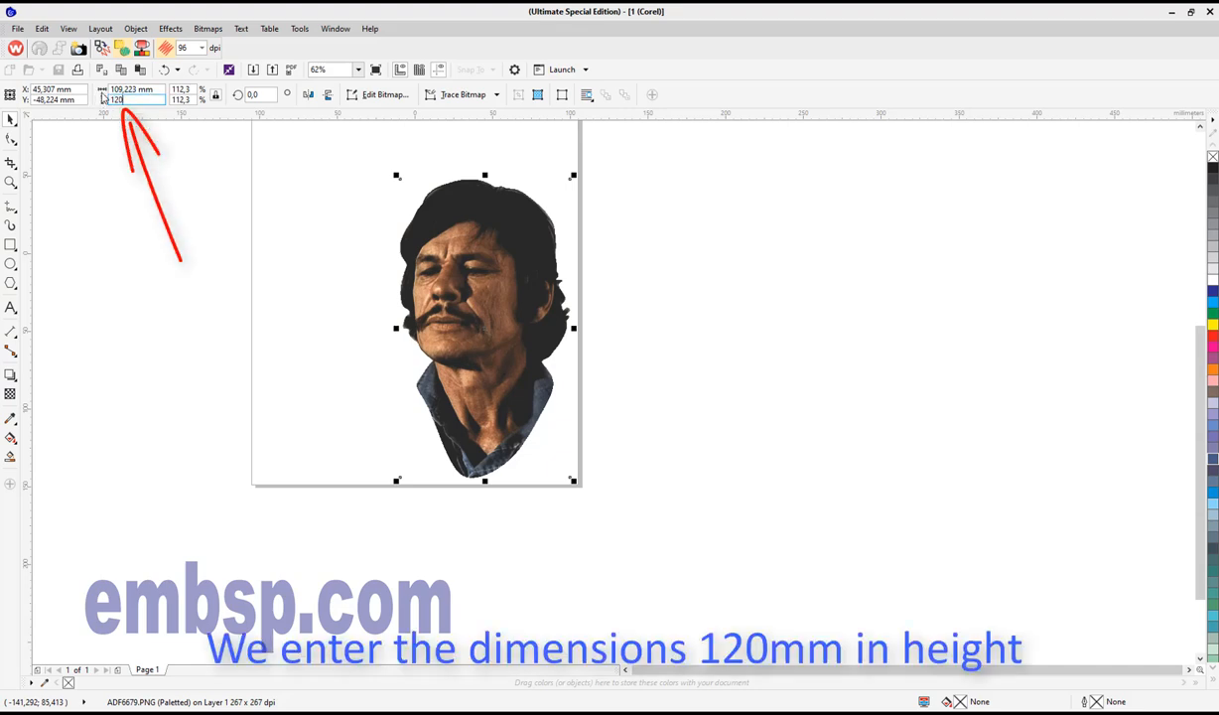
text(0)
key(Return)
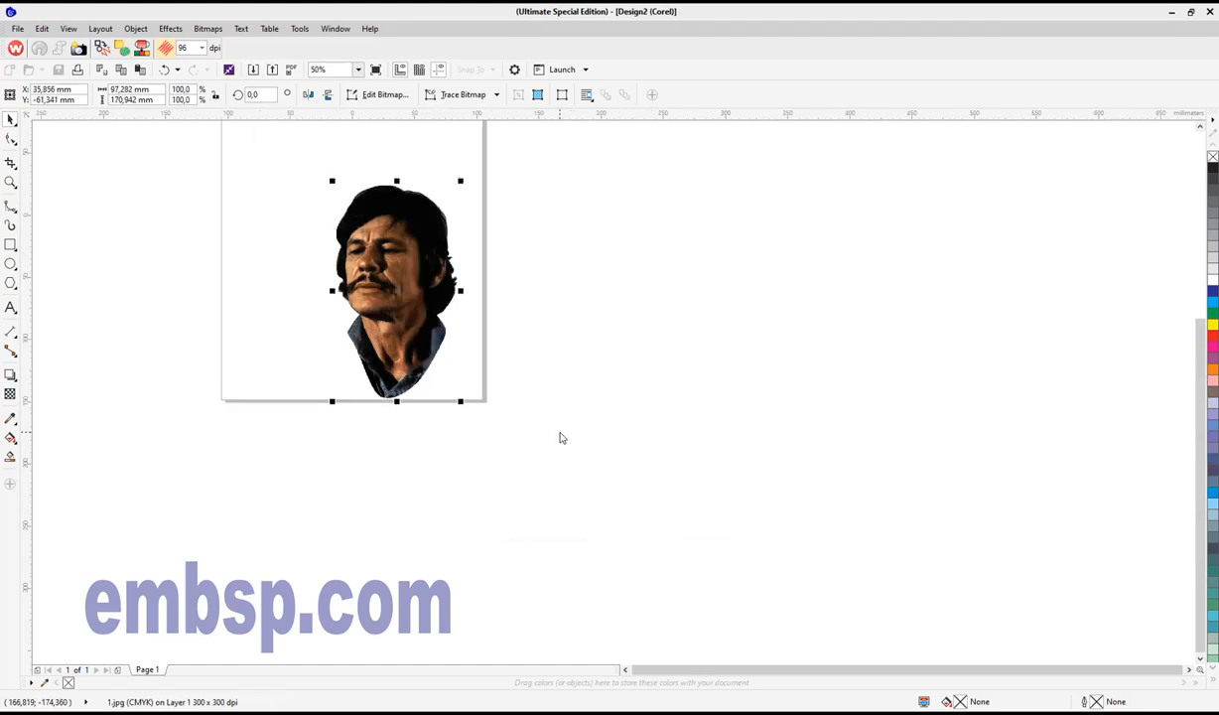
Step: Duplicate the cut-out portrait and move the copy to its right, centred at about X 156 mm, Y -65 mm
key(ctrl+d)
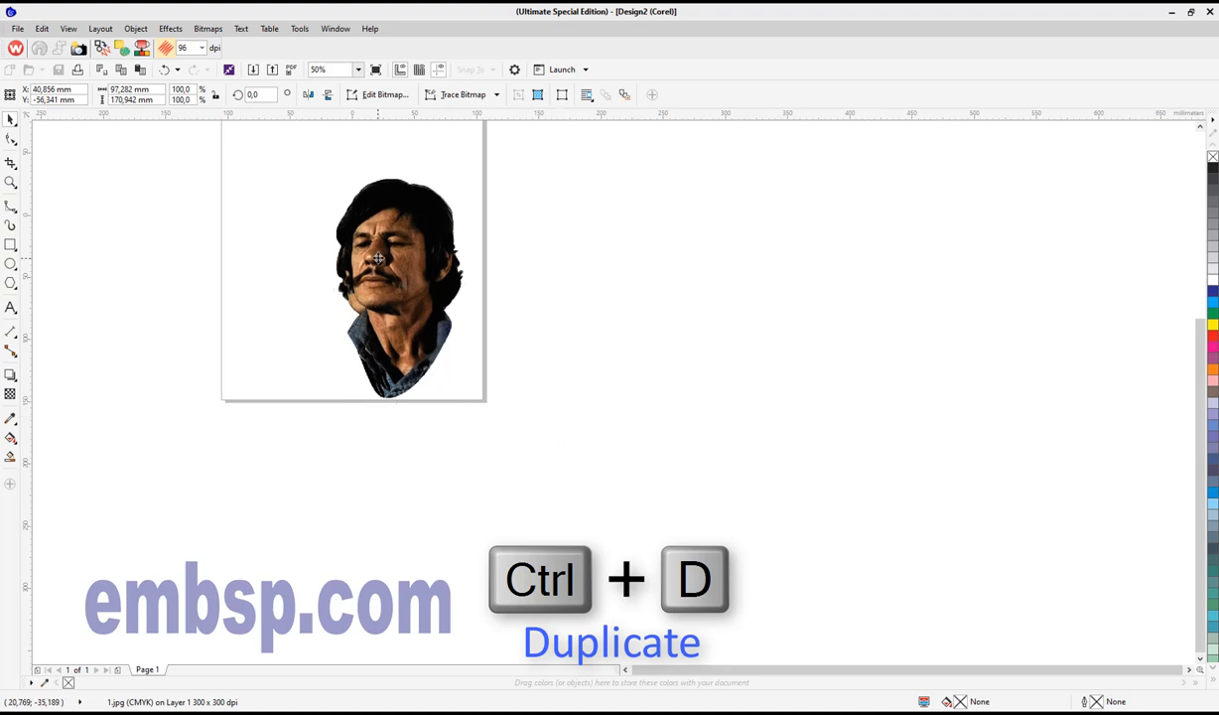
drag(384, 264, 522, 272)
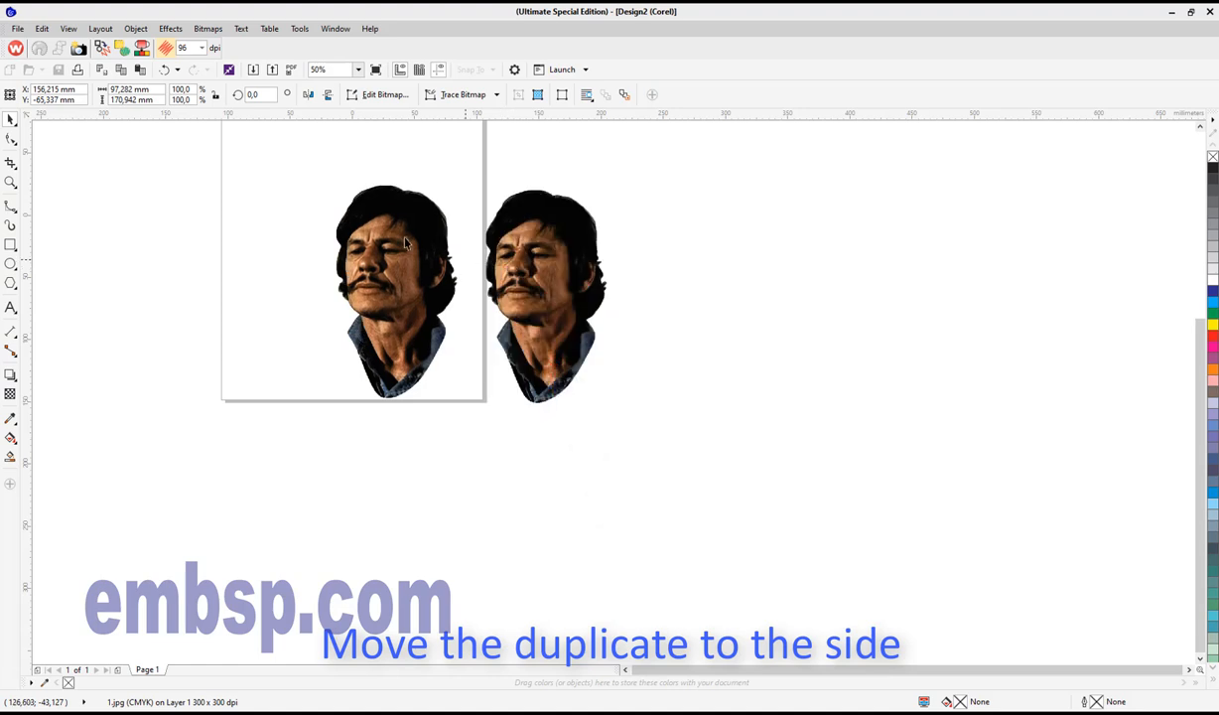
scroll(417, 246, up, 1)
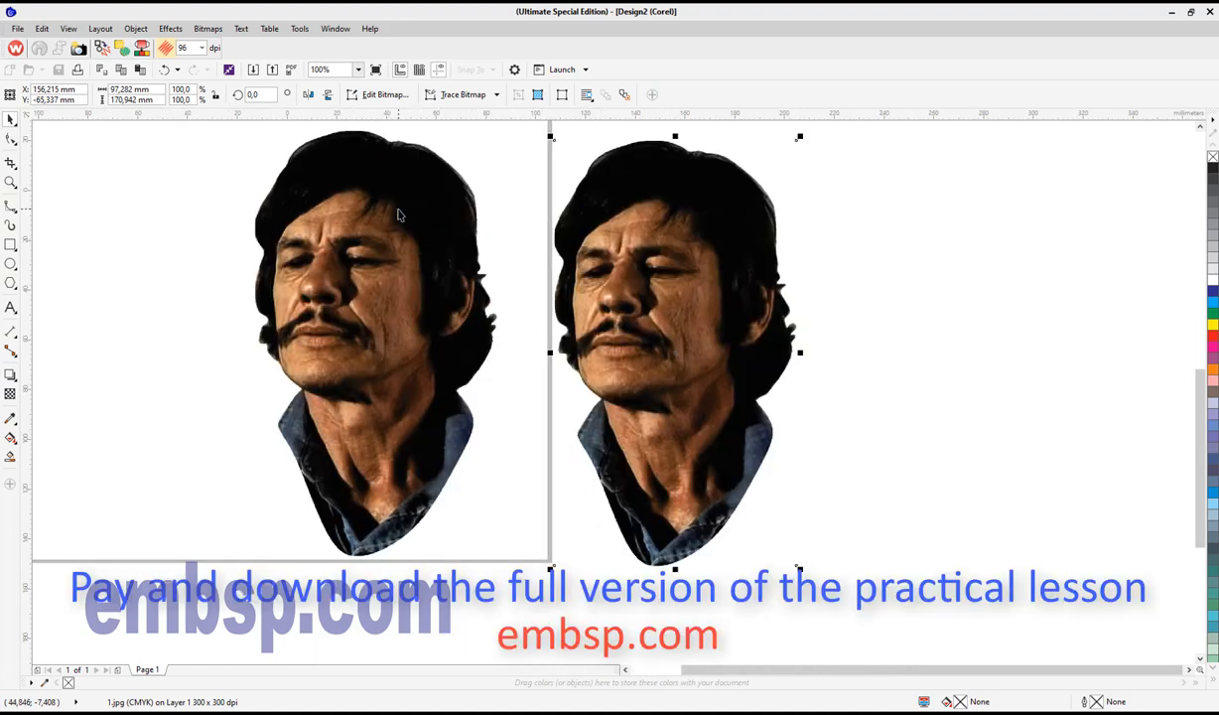